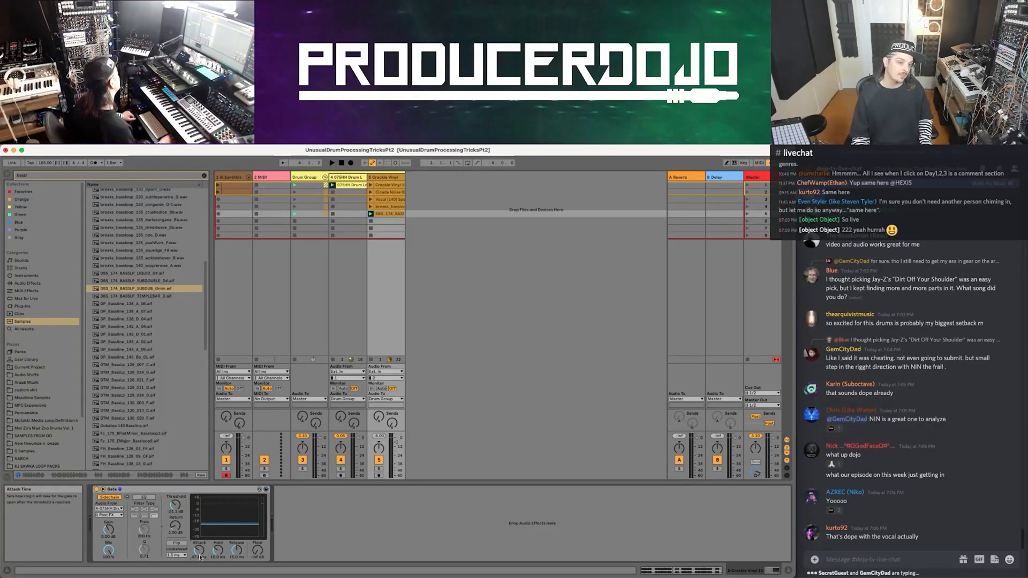
Search the samples for "drum loop", load 086Lo Drum Loop into the drum track's second slot and play it with the first Crackle Vinyl clip.
{"action": "key", "text": "space"}
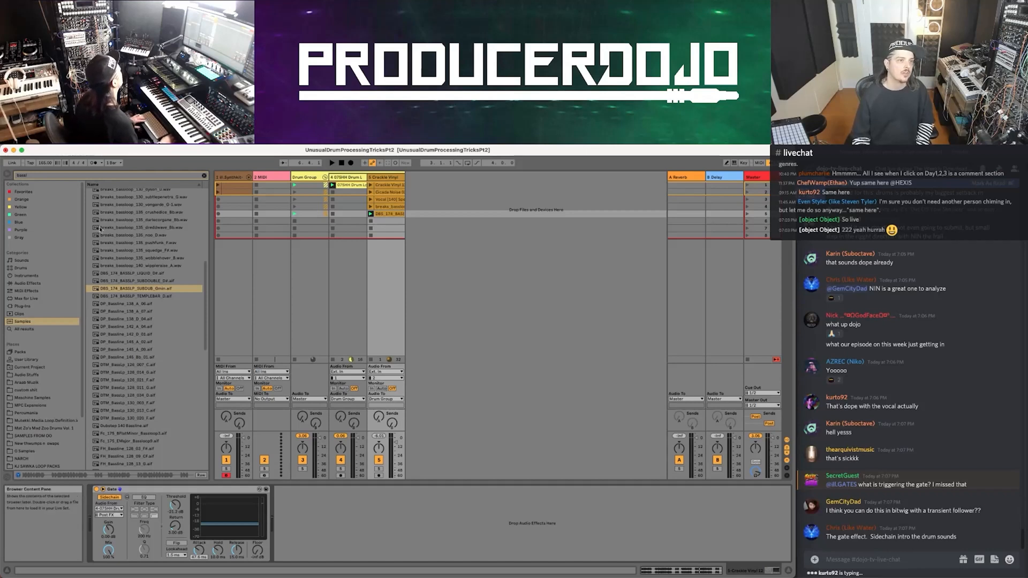
{"action": "left_click", "coordinate": [57, 176]}
{"action": "type", "text": "drum loop"}
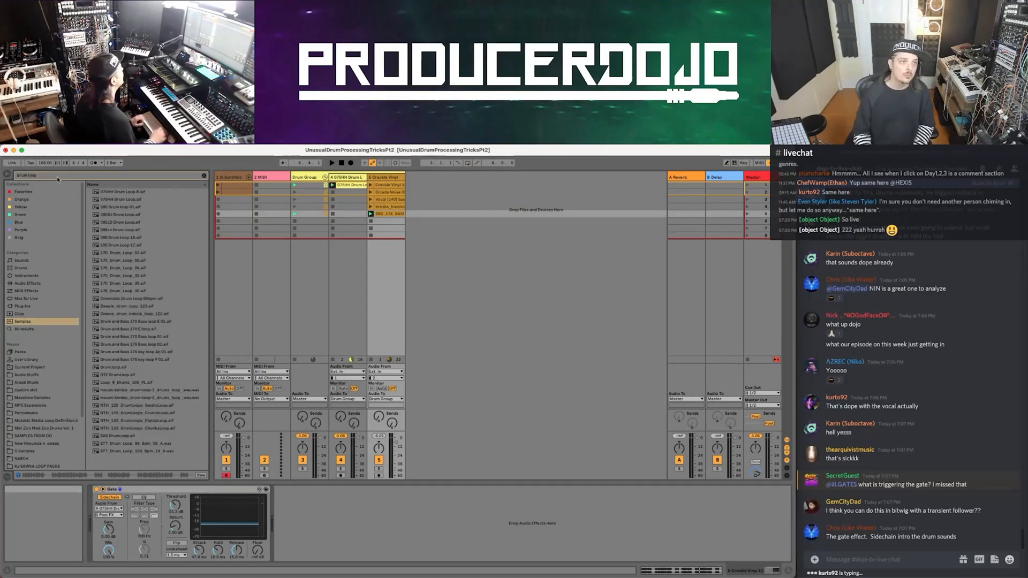
{"action": "left_click", "coordinate": [123, 229]}
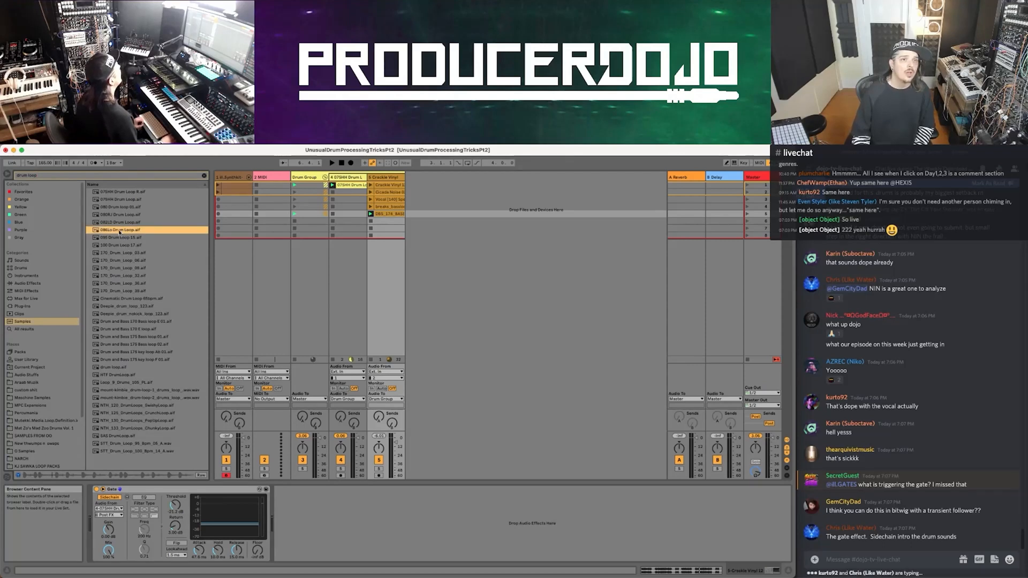
{"action": "left_click_drag", "start_coordinate": [233, 195], "coordinate": [333, 192]}
{"action": "left_click", "coordinate": [331, 192]}
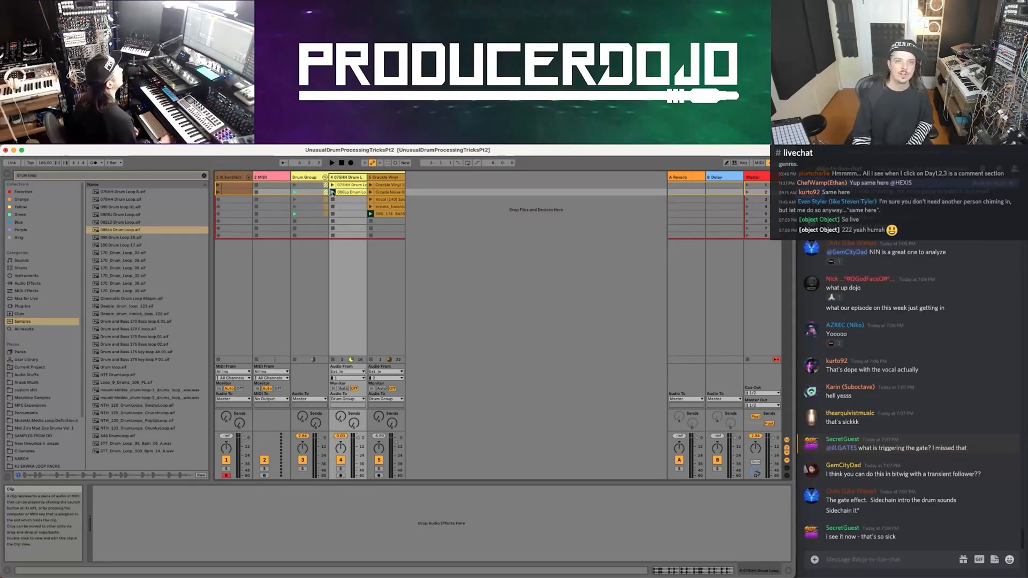
{"action": "left_click", "coordinate": [371, 185]}
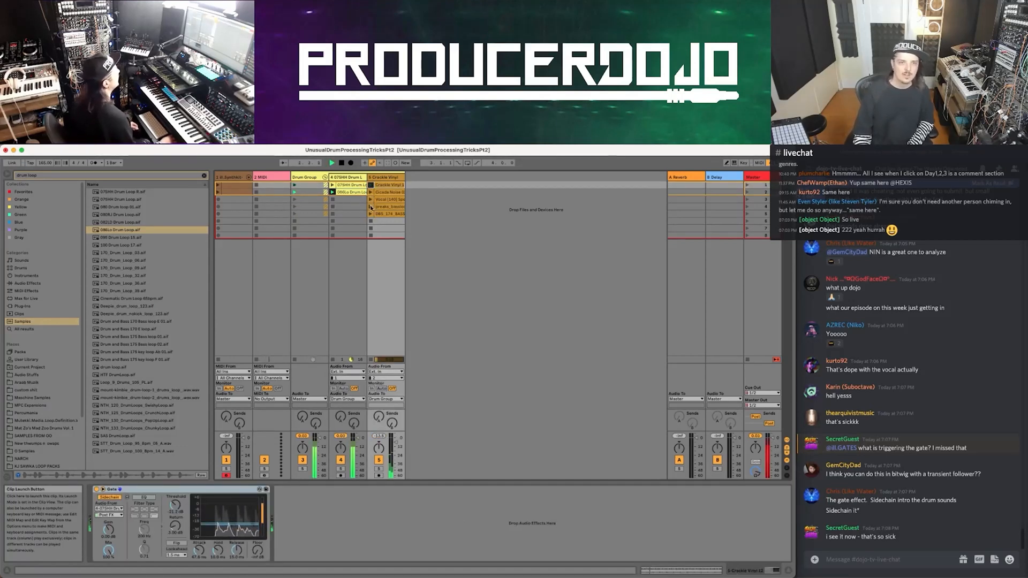
Preview the 170_Drum_Loop samples and load one into the drum track's third slot, launching it.
{"action": "left_click", "coordinate": [121, 275]}
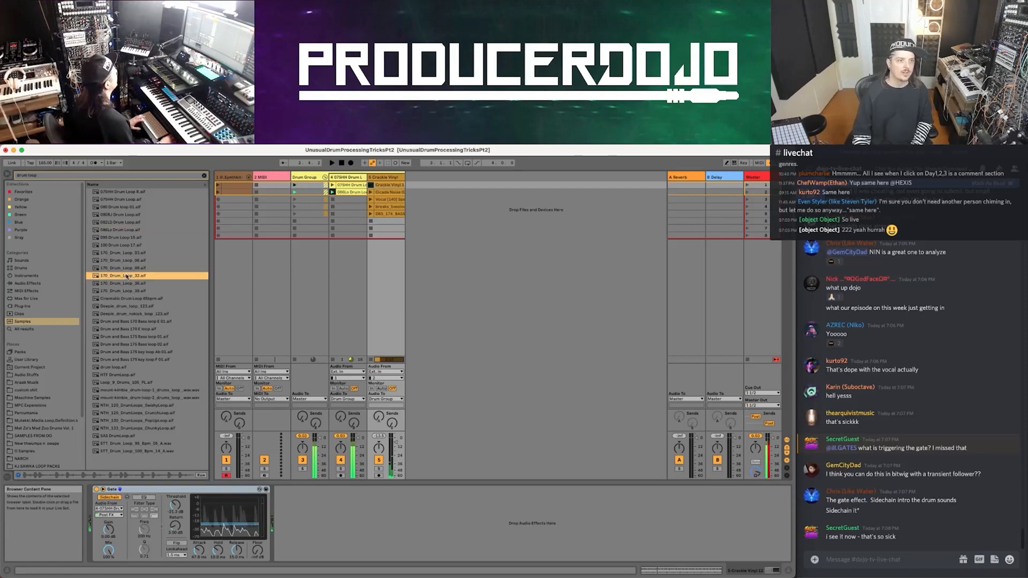
{"action": "left_click", "coordinate": [116, 261]}
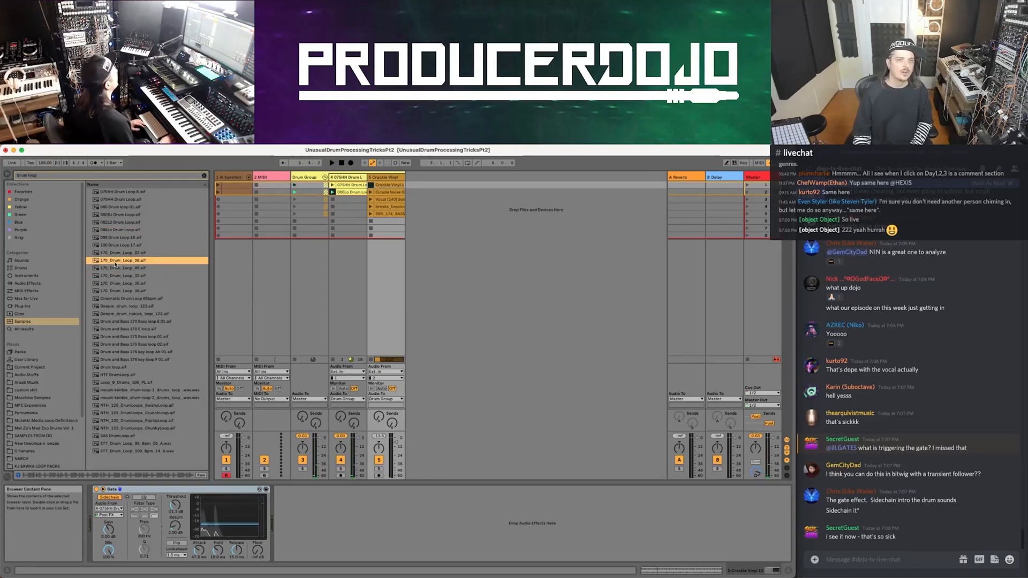
{"action": "left_click", "coordinate": [110, 276]}
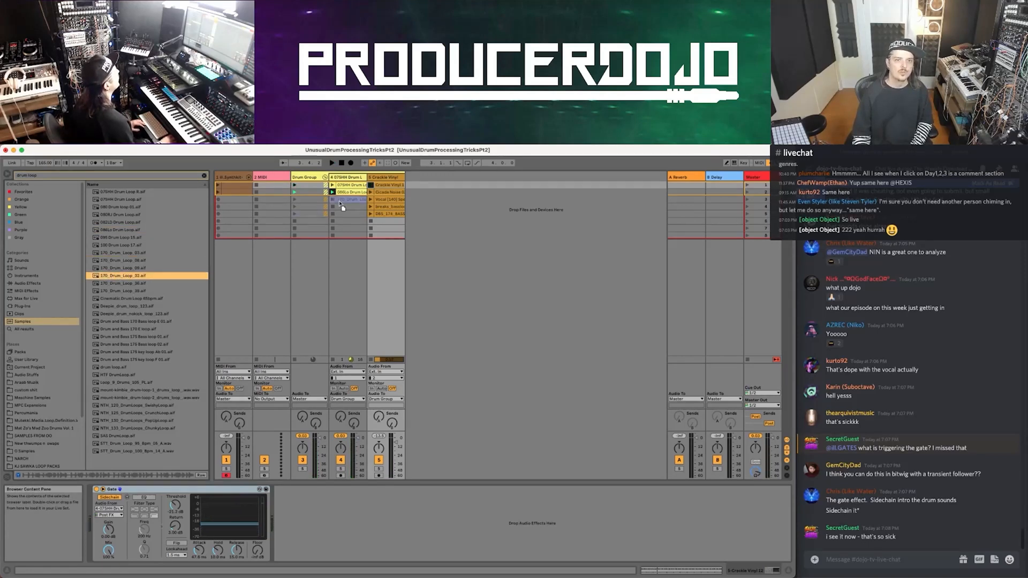
{"action": "left_click_drag", "start_coordinate": [341, 207], "coordinate": [346, 206]}
{"action": "key", "text": "Return"}
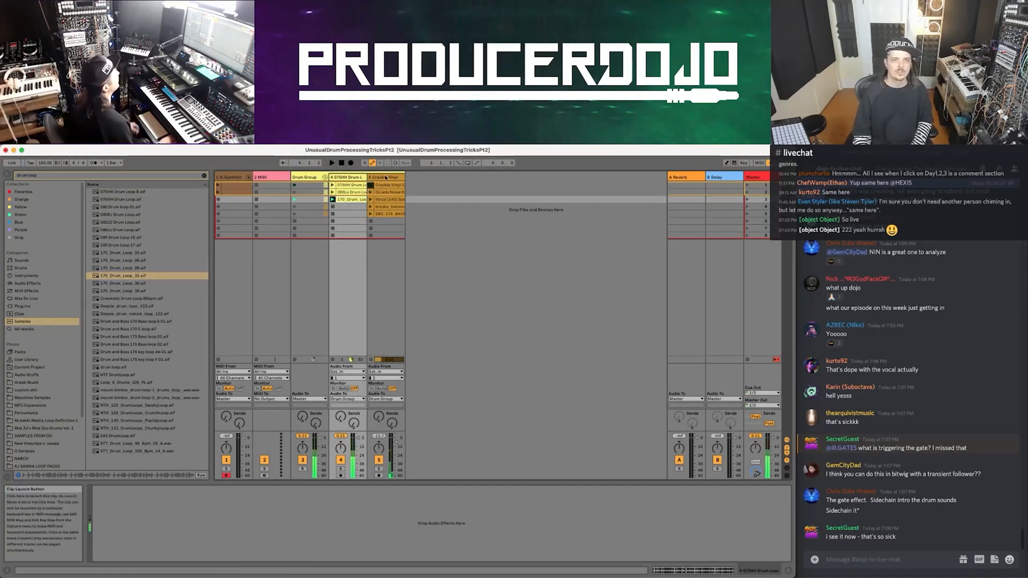
Audition the vocal, breaks and DBS_174 bass clips on the gated Crackle Vinyl track, and relaunch the second drum loop.
{"action": "left_click", "coordinate": [371, 200]}
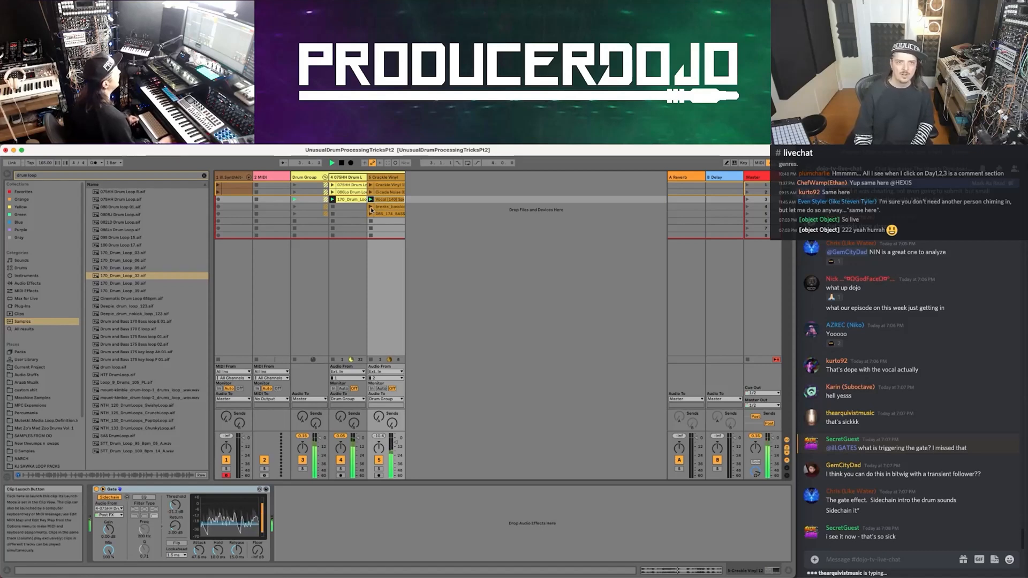
{"action": "left_click", "coordinate": [370, 207]}
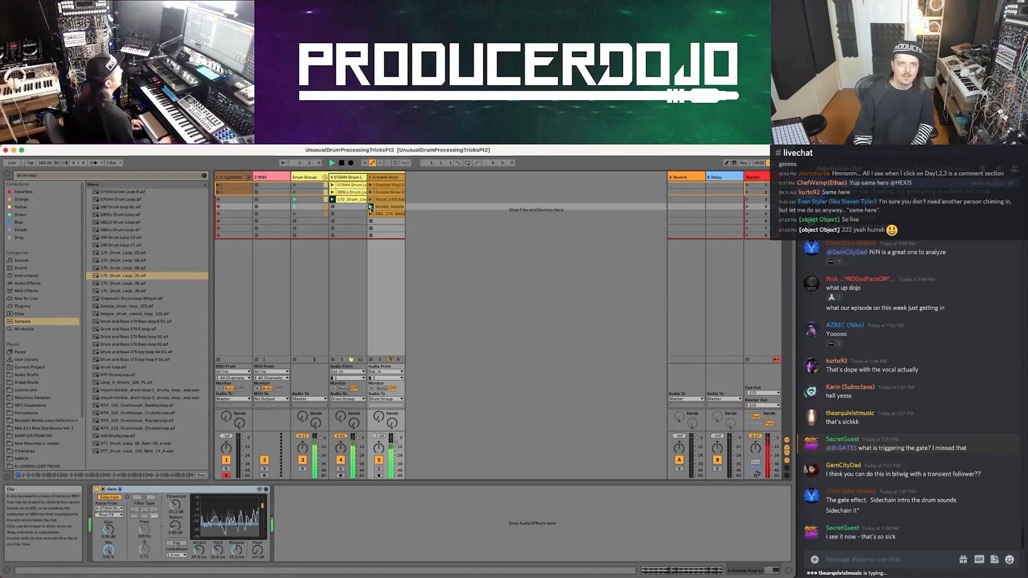
{"action": "left_click", "coordinate": [370, 214]}
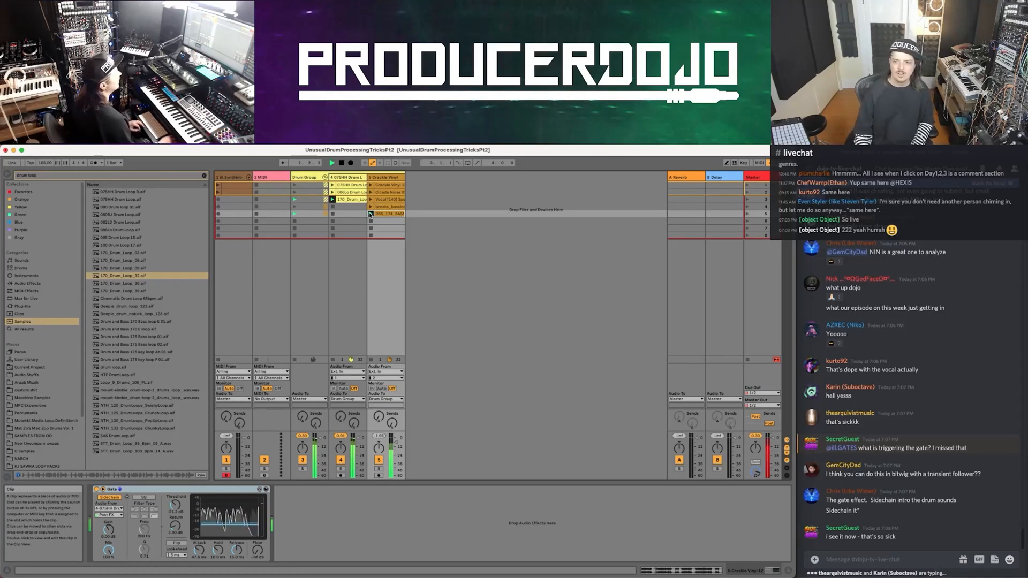
{"action": "left_click", "coordinate": [332, 192]}
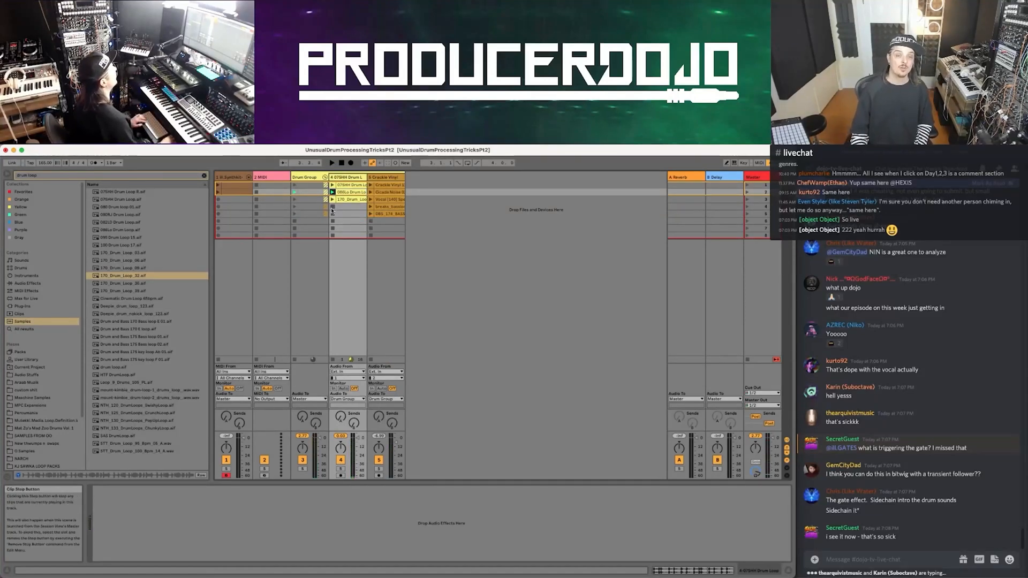
Clear the sample search and place the second drum loop clip at the start of the drum track in the arrangement.
{"action": "left_click", "coordinate": [203, 175]}
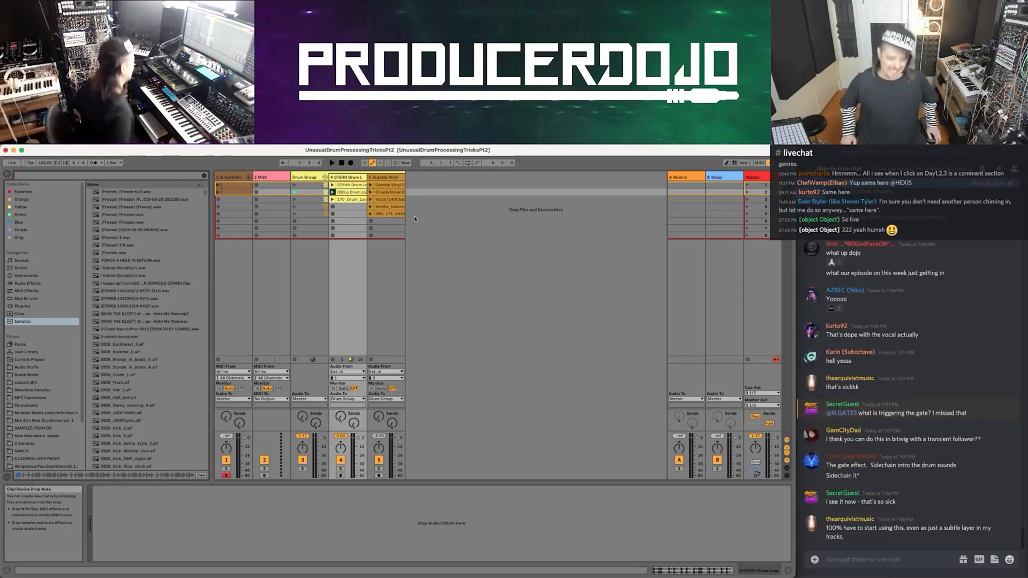
{"action": "key", "text": "Tab"}
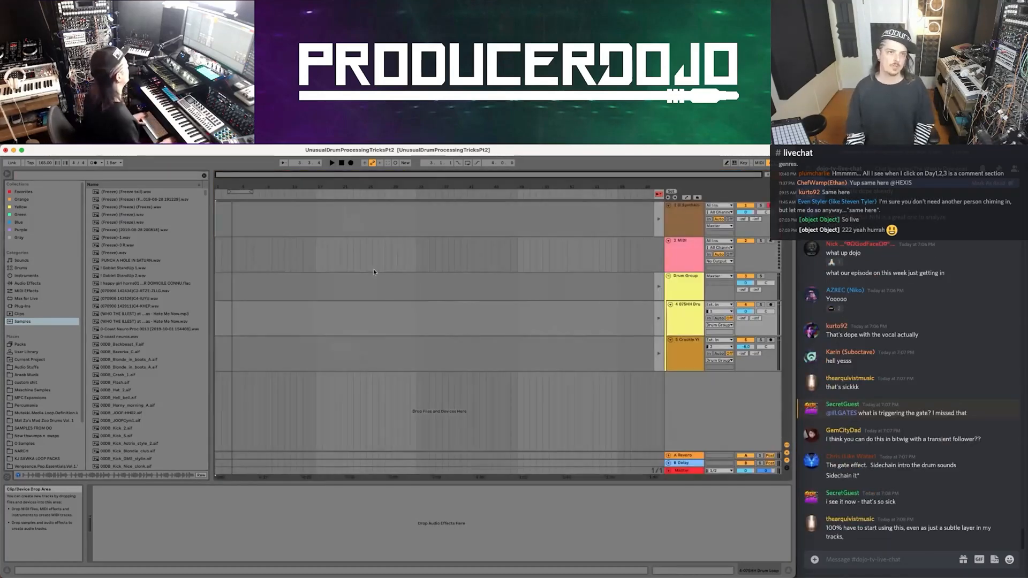
{"action": "key", "text": "Tab"}
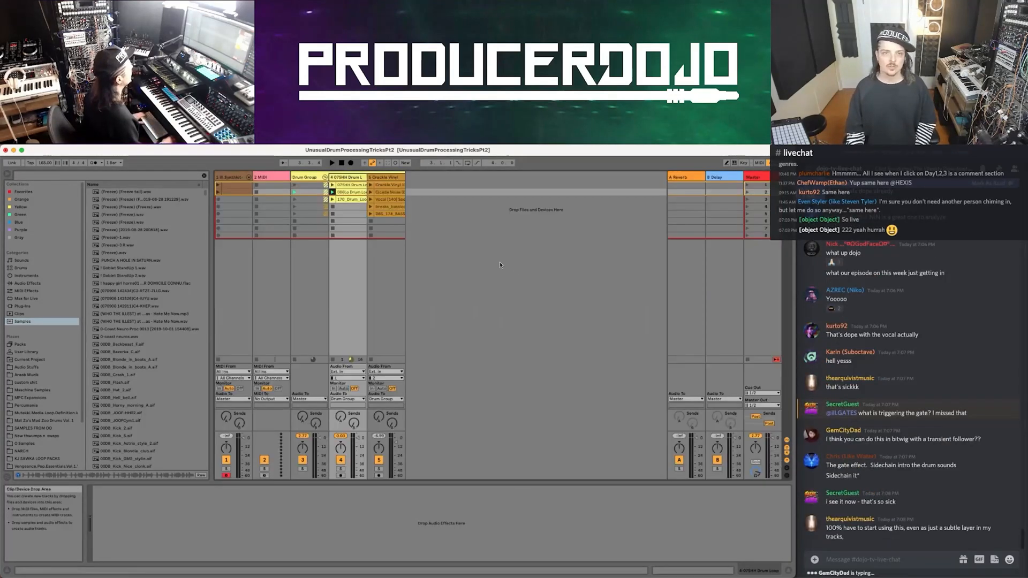
{"action": "key", "text": "Tab"}
{"action": "left_click_drag", "start_coordinate": [348, 193], "coordinate": [215, 336]}
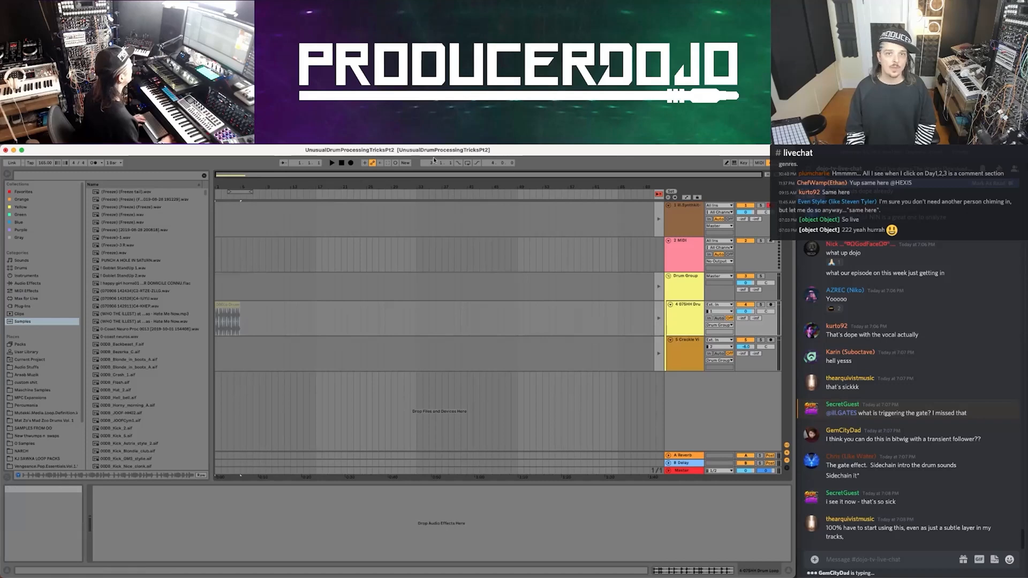
Set the arrangement loop to the first eight bars and lengthen the drum loop to fill it, ending at bar 9.
{"action": "mouse_move", "coordinate": [246, 192]}
{"action": "left_mouse_down"}
{"action": "mouse_move", "coordinate": [233, 192]}
{"action": "mouse_move", "coordinate": [262, 192]}
{"action": "left_mouse_up"}
{"action": "left_click_drag", "start_coordinate": [627, 188], "coordinate": [627, 196]}
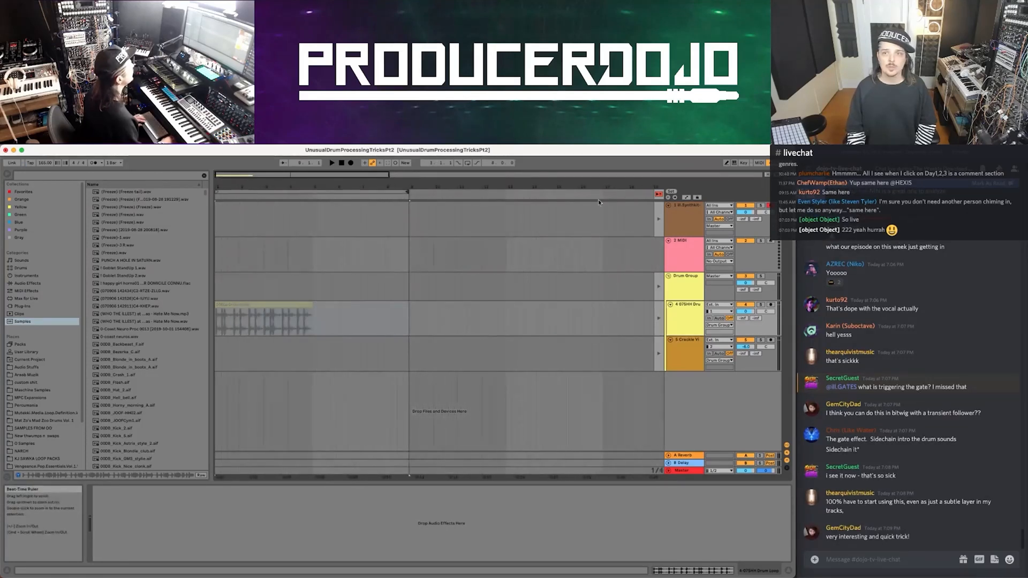
{"action": "left_click", "coordinate": [300, 316]}
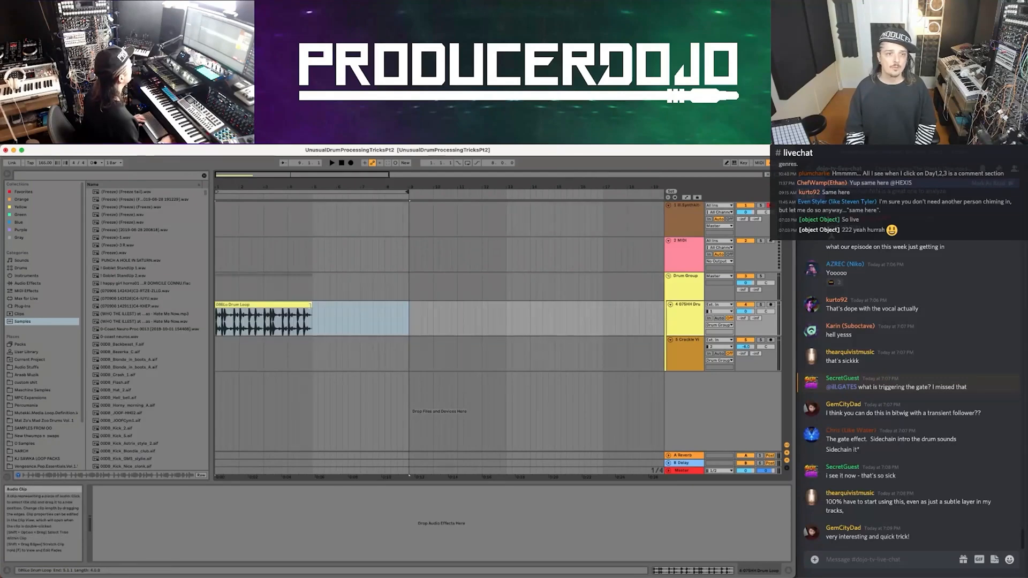
Place the Crackle Vinyl clip at the start of its own arrangement track and play it briefly with the drums.
{"action": "key", "text": "Tab"}
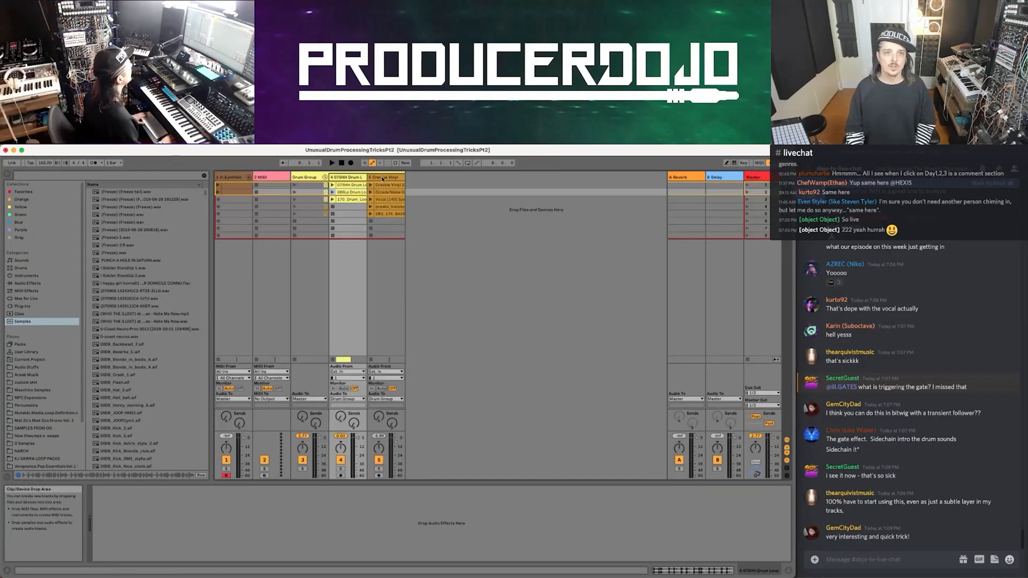
{"action": "key", "text": "Tab"}
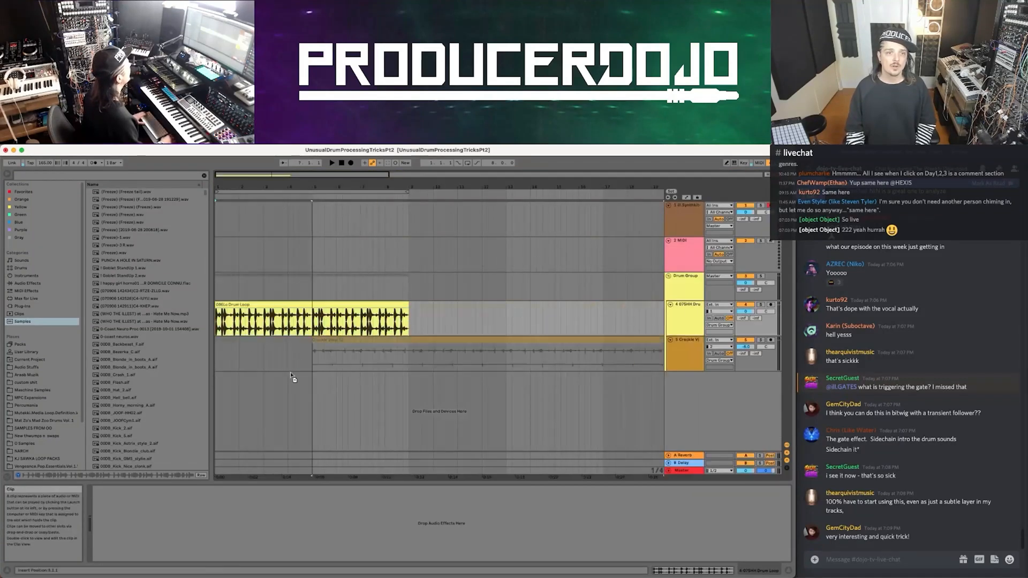
{"action": "left_click", "coordinate": [218, 358]}
{"action": "key", "text": "space"}
{"action": "key", "text": "space"}
{"action": "left_click", "coordinate": [683, 280]}
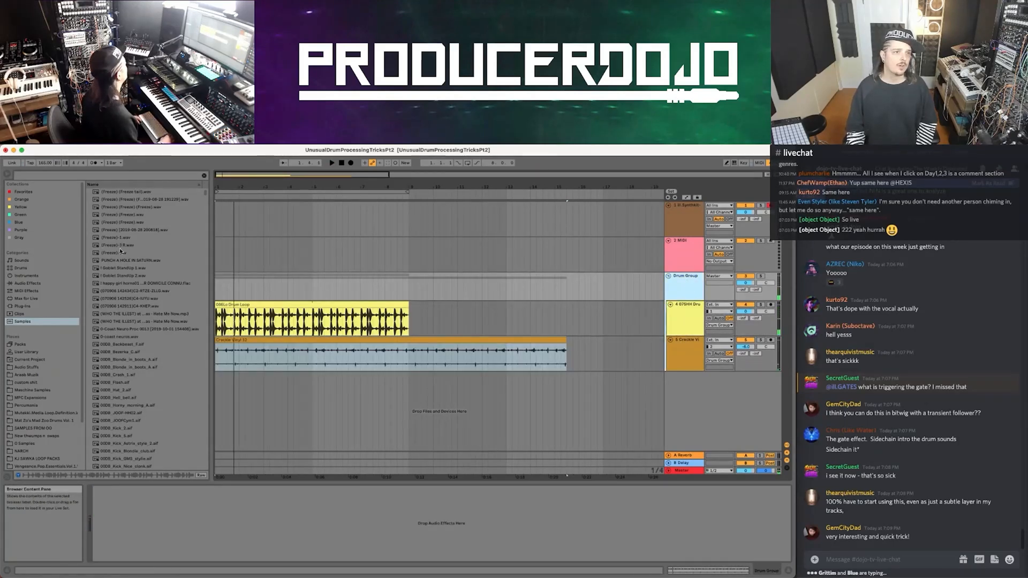
Find the sample "white noise rx", add it on a new audio track and move that track into the Drum Group above Crackle Vinyl.
{"action": "left_click", "coordinate": [47, 176]}
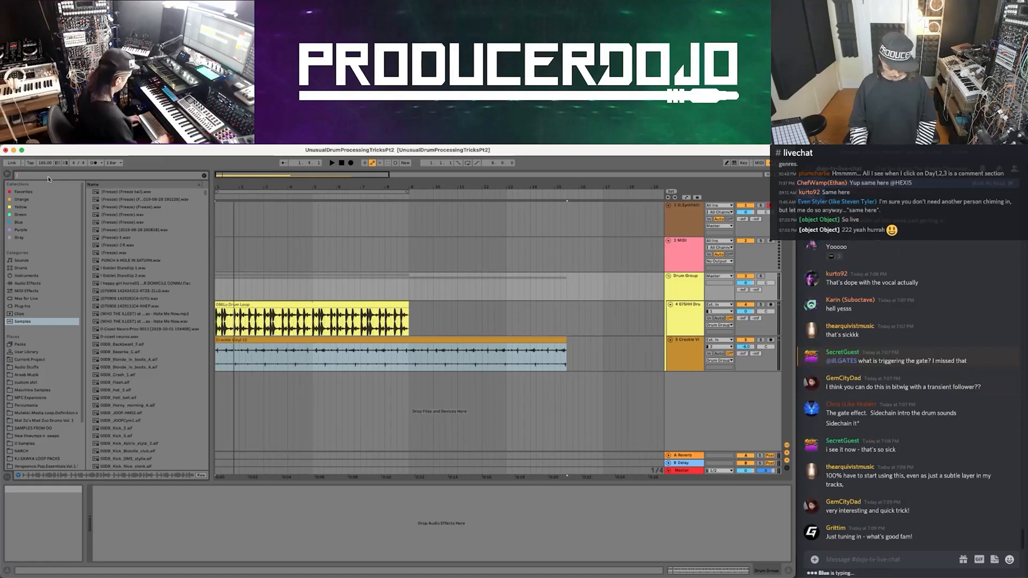
{"action": "type", "text": "uhite noise rx"}
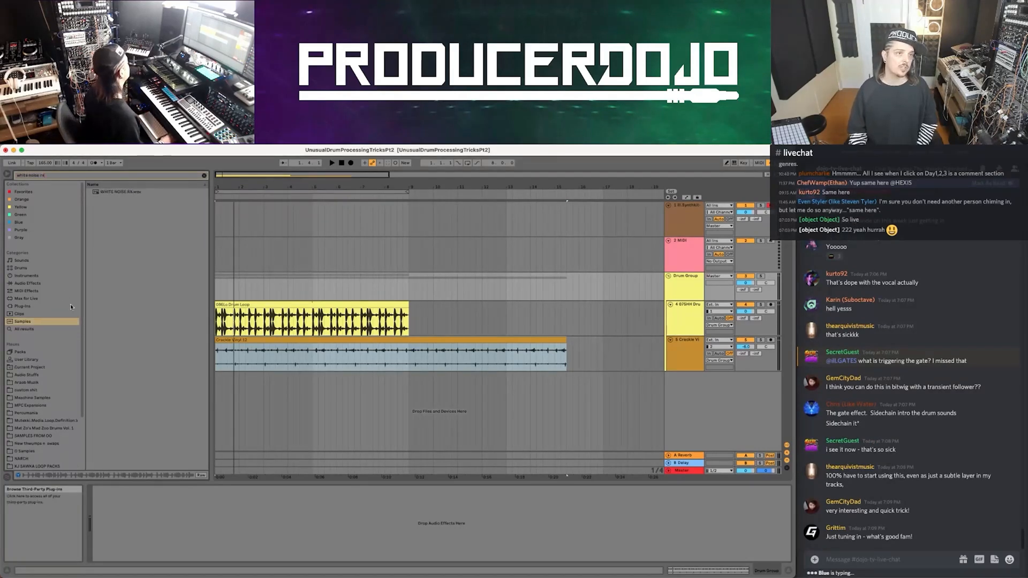
{"action": "mouse_move", "coordinate": [113, 194]}
{"action": "left_mouse_down"}
{"action": "mouse_move", "coordinate": [247, 353]}
{"action": "mouse_move", "coordinate": [257, 419]}
{"action": "left_mouse_up"}
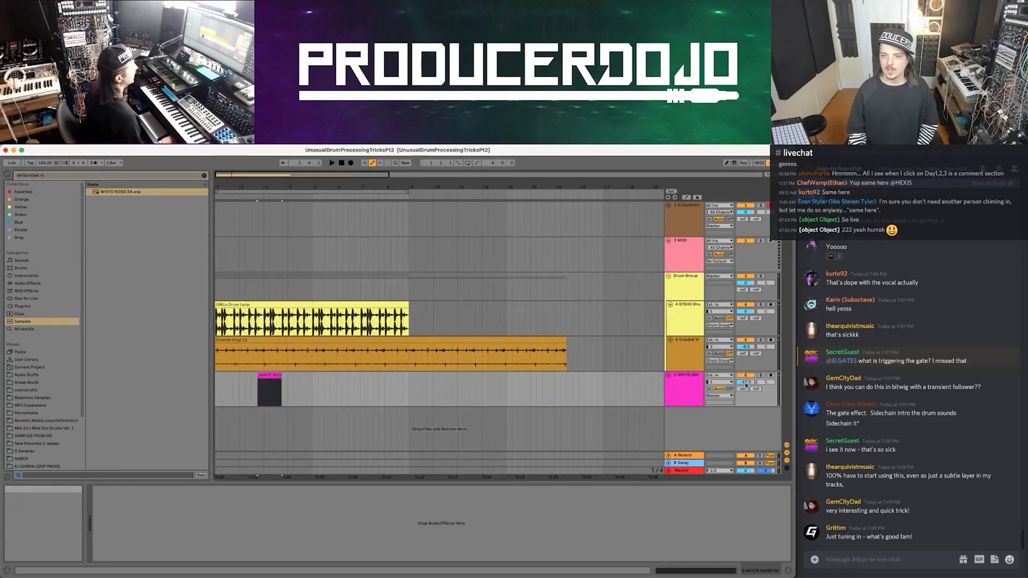
{"action": "left_click_drag", "start_coordinate": [684, 388], "coordinate": [683, 343]}
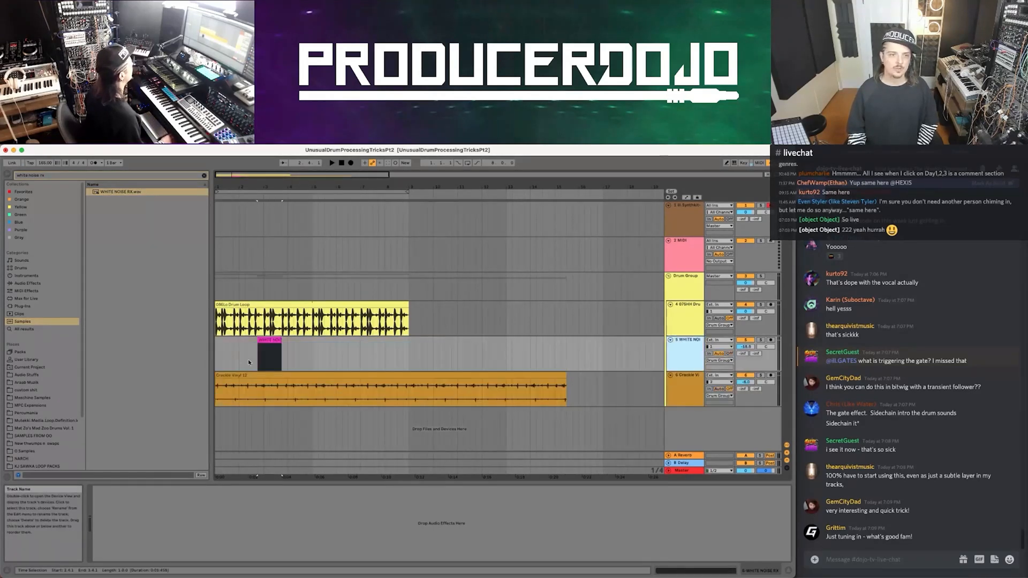
Move the WHITE NOISE RX clip to the start of the arrangement and shift it to position 1.2.1.
{"action": "left_click", "coordinate": [268, 356]}
{"action": "scroll", "coordinate": [262, 364], "scroll_direction": "right", "scroll_amount": 5}
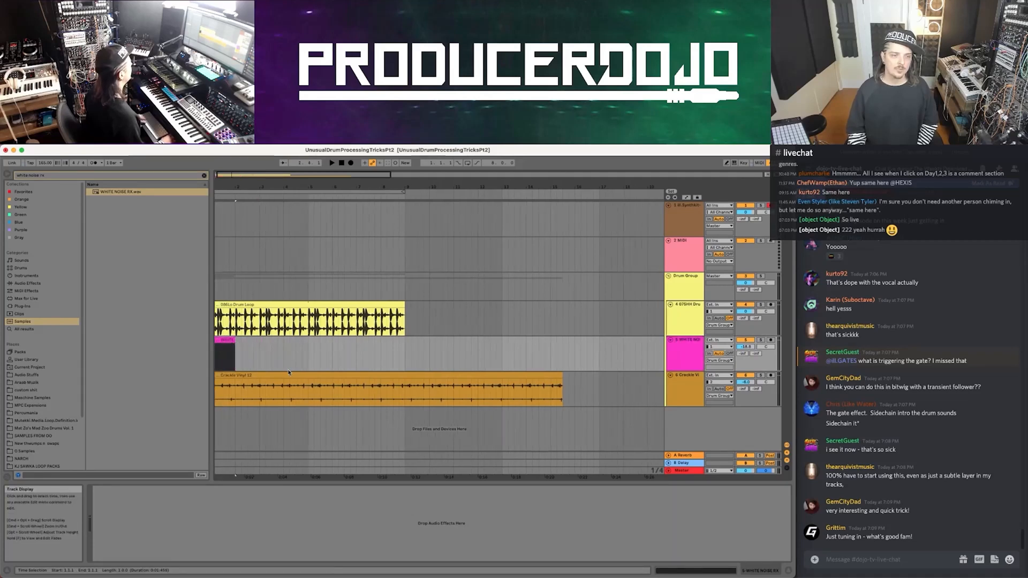
{"action": "scroll", "coordinate": [246, 344], "scroll_direction": "left", "scroll_amount": 5}
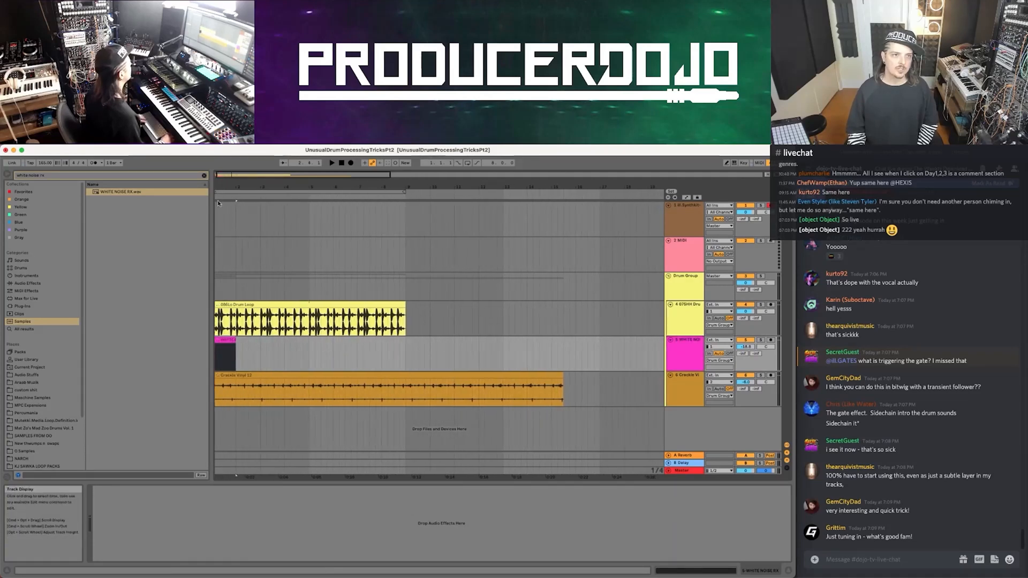
{"action": "left_click_drag", "start_coordinate": [220, 187], "coordinate": [221, 227]}
{"action": "scroll", "coordinate": [241, 362], "scroll_direction": "left", "scroll_amount": 2}
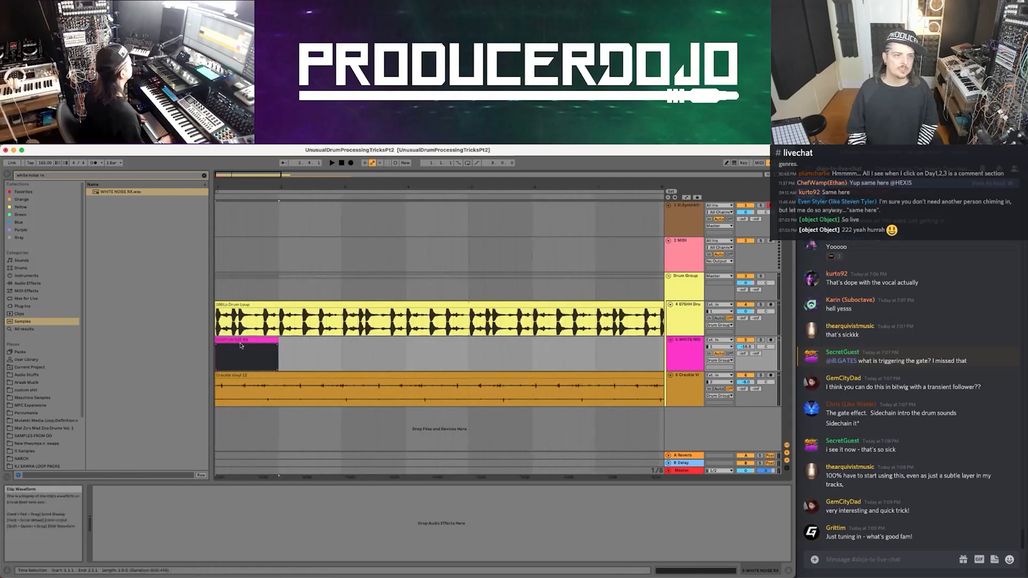
{"action": "left_click", "coordinate": [257, 340]}
{"action": "left_click_drag", "start_coordinate": [258, 341], "coordinate": [274, 342]}
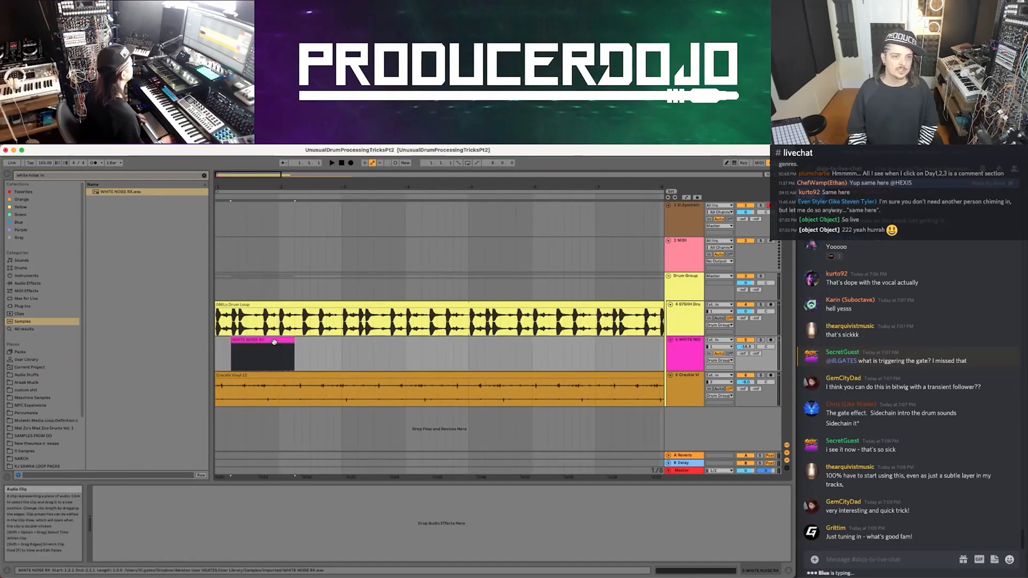
Adjust the white noise clip to start at 1.2.3 with a length of 1.1.0, playing it against the drums.
{"action": "key", "text": "space"}
{"action": "key", "text": "space"}
{"action": "key", "text": "space"}
{"action": "left_click_drag", "start_coordinate": [296, 343], "coordinate": [270, 341]}
{"action": "key", "text": "space"}
{"action": "key", "text": "space"}
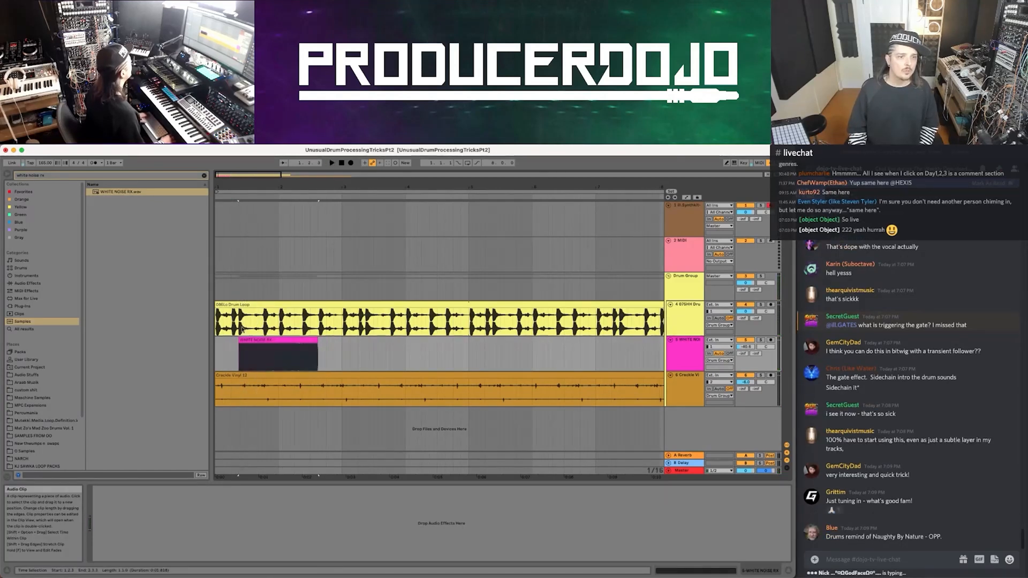
{"action": "key", "text": "space"}
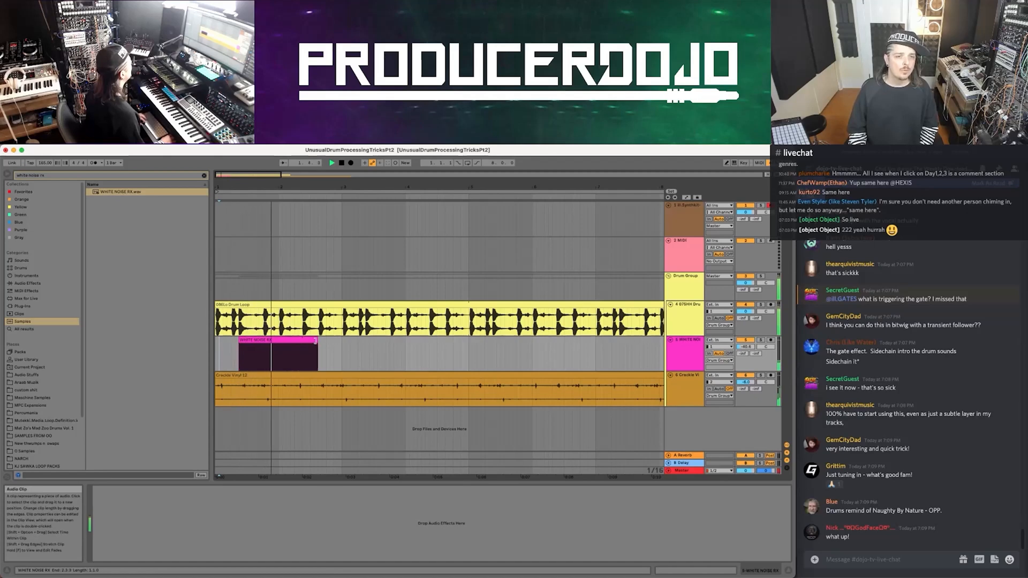
{"action": "mouse_move", "coordinate": [317, 348]}
{"action": "left_mouse_down"}
{"action": "mouse_move", "coordinate": [299, 349]}
{"action": "mouse_move", "coordinate": [316, 346]}
{"action": "left_mouse_up"}
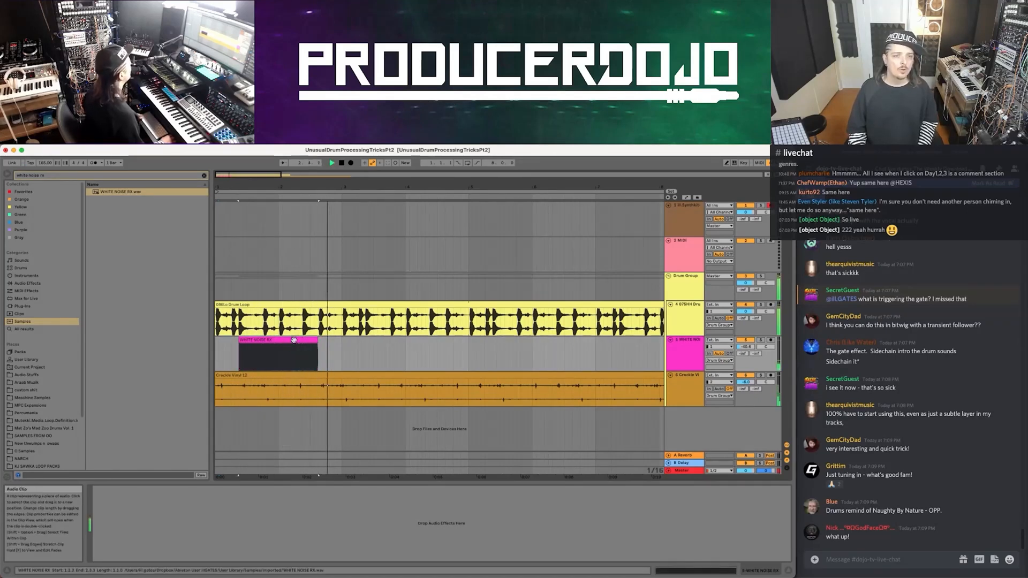
{"action": "key", "text": "space"}
Duplicate the first two bars of the white noise track three times along the drum loop.
{"action": "left_click", "coordinate": [339, 344]}
{"action": "left_click_drag", "start_coordinate": [338, 342], "coordinate": [217, 343]}
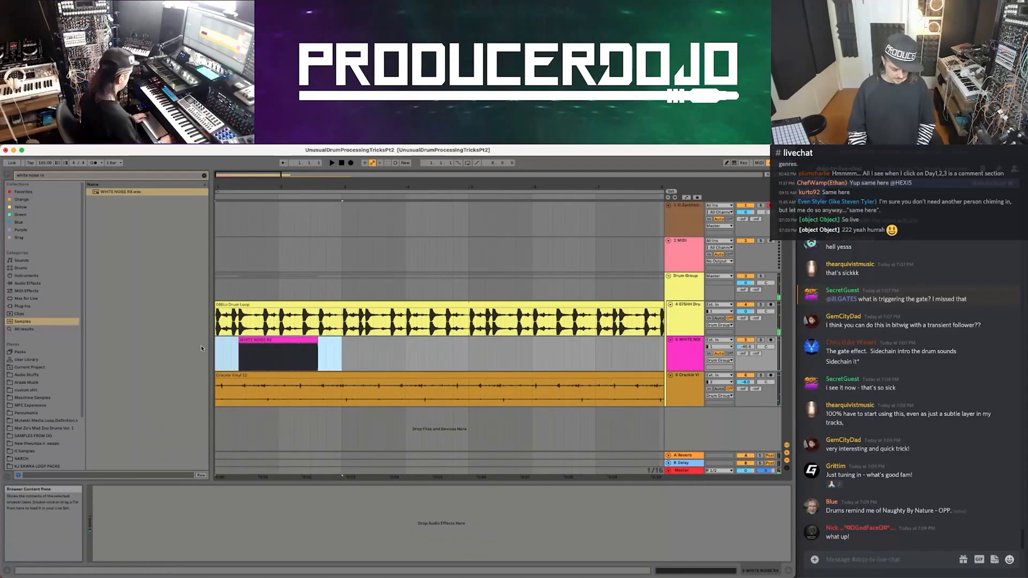
{"action": "key", "text": "super+d"}
{"action": "key", "text": "super+d"}
{"action": "key", "text": "super+d"}
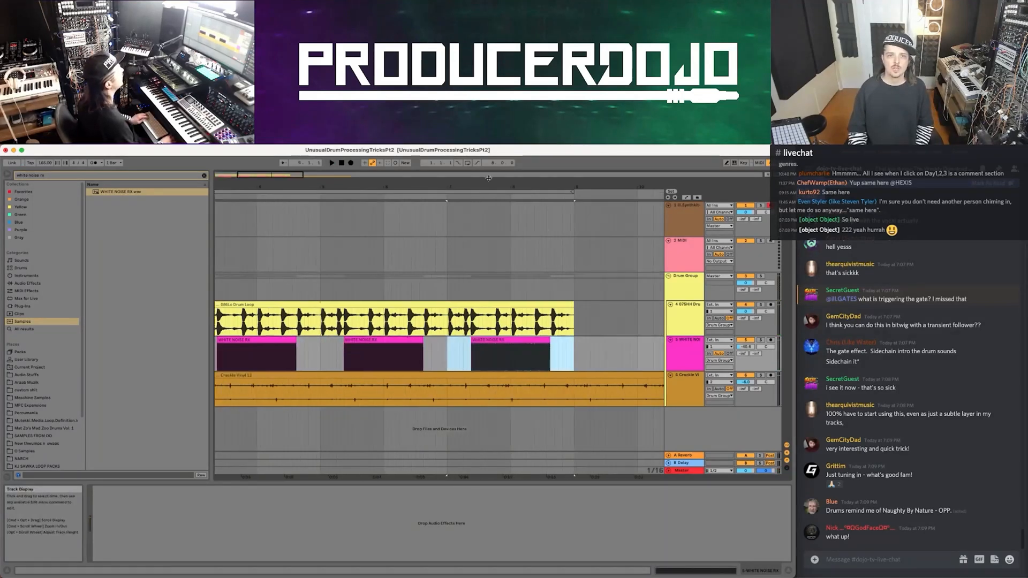
Lower the white noise track's volume to about -42 dB and play the loop with the drums.
{"action": "left_click_drag", "start_coordinate": [586, 188], "coordinate": [586, 184]}
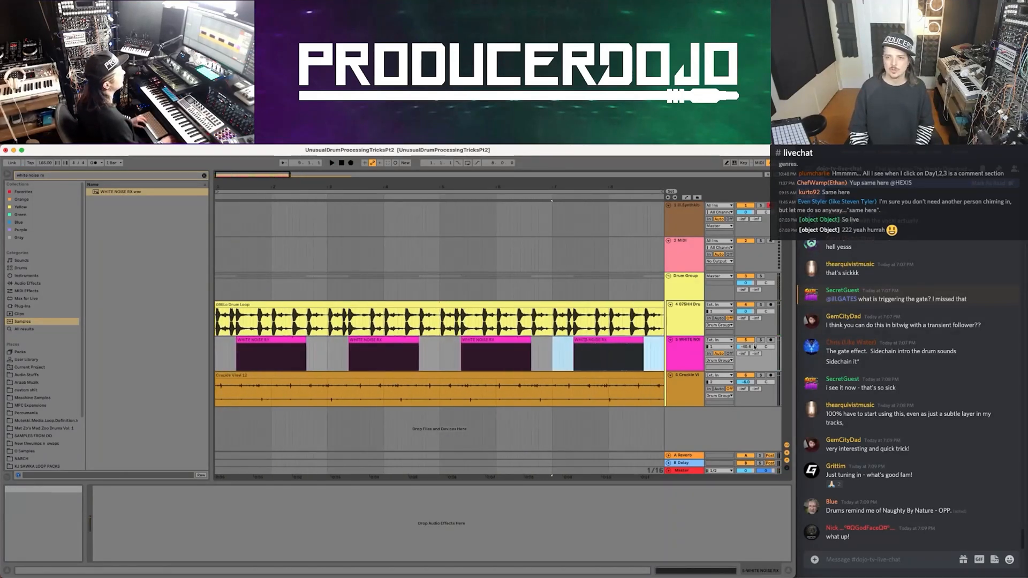
{"action": "left_click_drag", "start_coordinate": [755, 347], "coordinate": [751, 350]}
{"action": "key", "text": "space"}
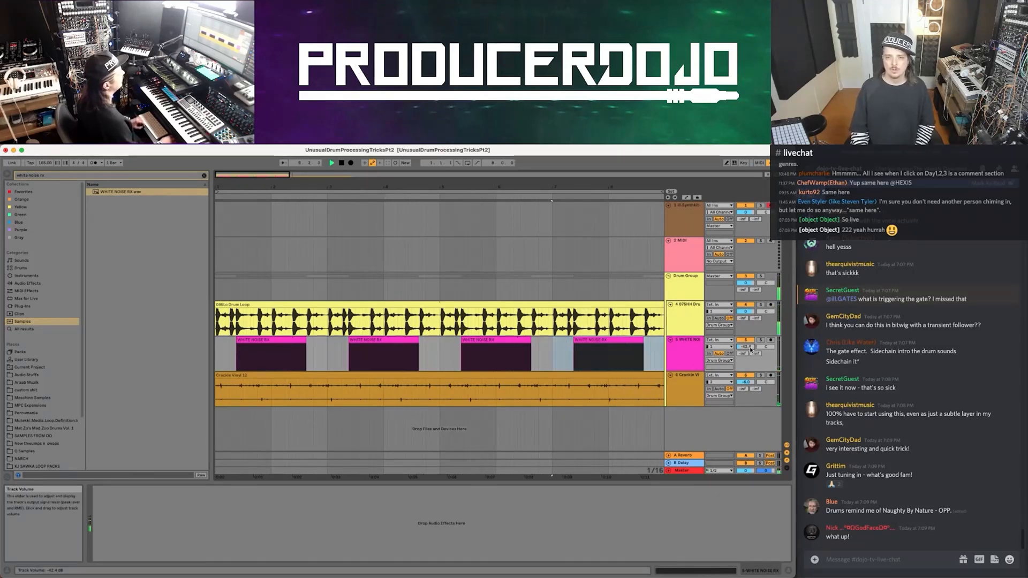
{"action": "key", "text": "minus"}
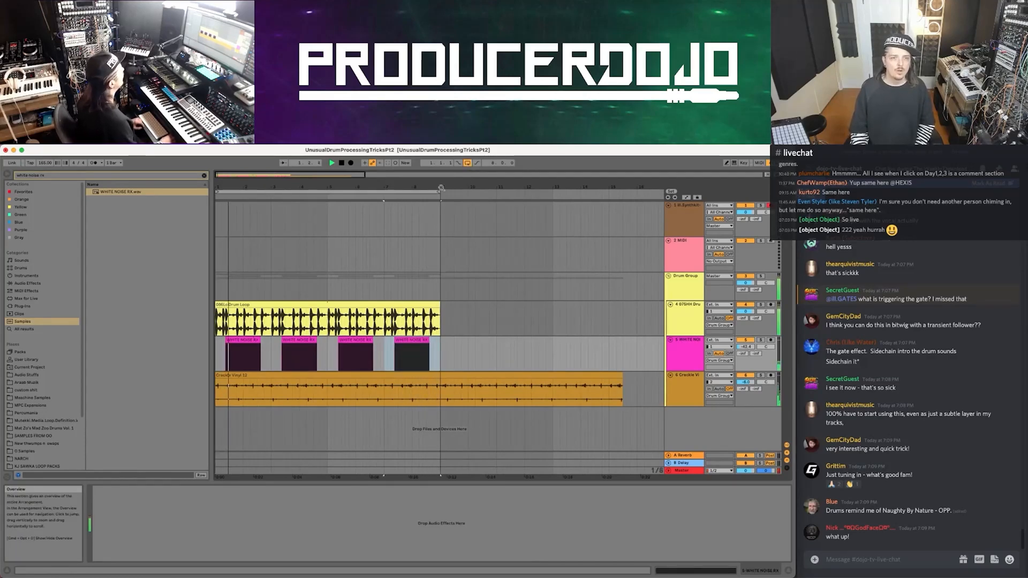
{"action": "left_click_drag", "start_coordinate": [459, 182], "coordinate": [449, 245]}
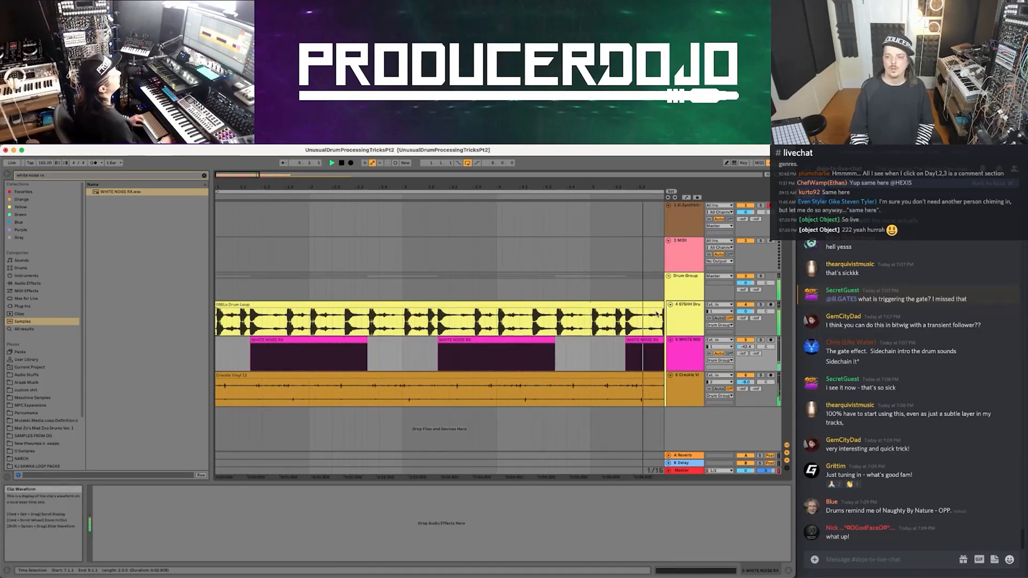
{"action": "key", "text": "minus"}
Replace the arrangement's drum loop with the 075HH Drum Loop clip from the session and extend it across all eight bars.
{"action": "key", "text": "Tab"}
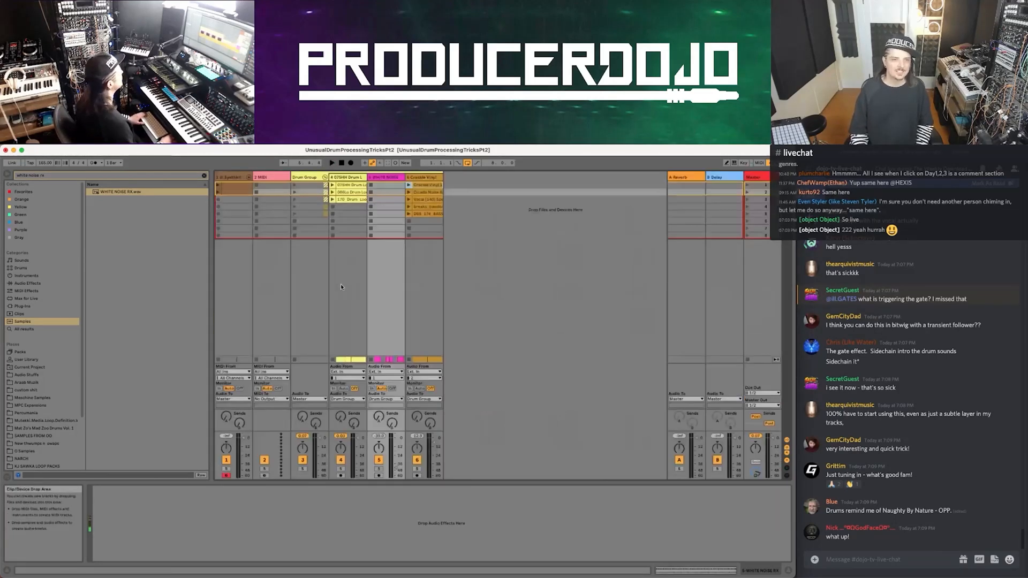
{"action": "key", "text": "Tab"}
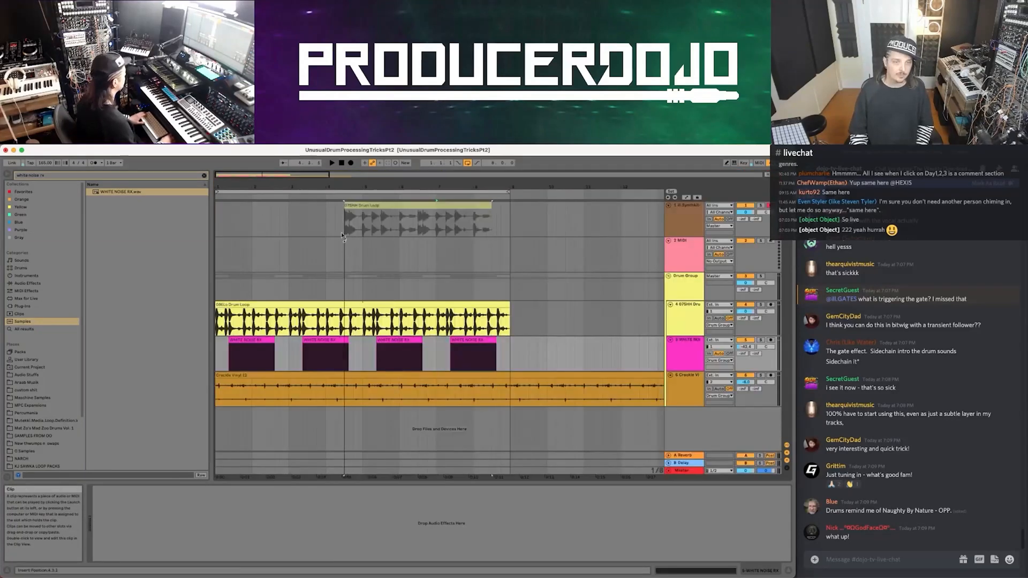
{"action": "left_click_drag", "start_coordinate": [219, 333], "coordinate": [504, 303]}
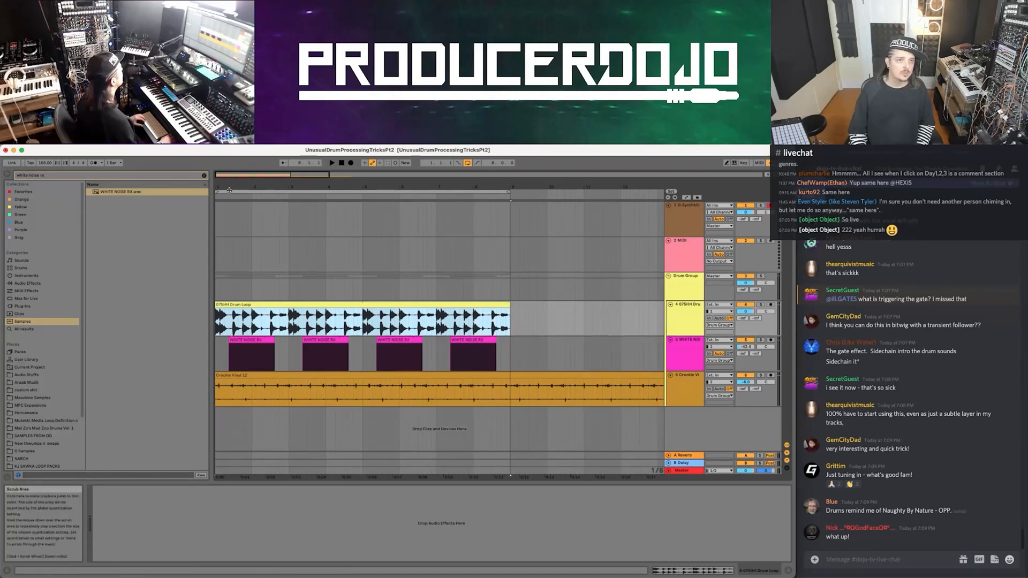
Trim the starts of the white noise clips slightly later to fit the new drum loop and play the result.
{"action": "key", "text": "z"}
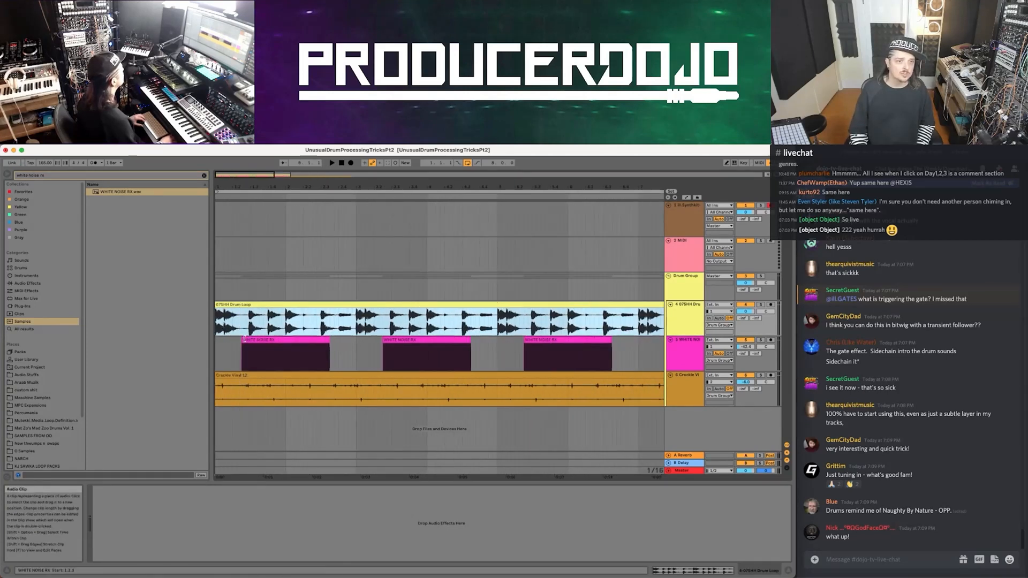
{"action": "left_click", "coordinate": [250, 339]}
{"action": "left_click_drag", "start_coordinate": [384, 340], "coordinate": [392, 341]}
{"action": "left_click_drag", "start_coordinate": [526, 340], "coordinate": [530, 339]}
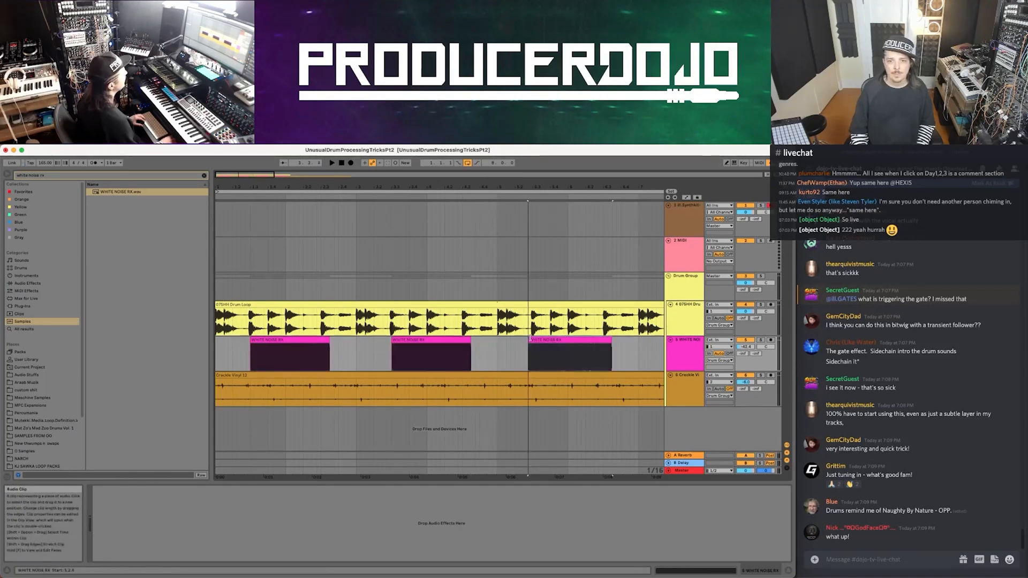
{"action": "key", "text": "space"}
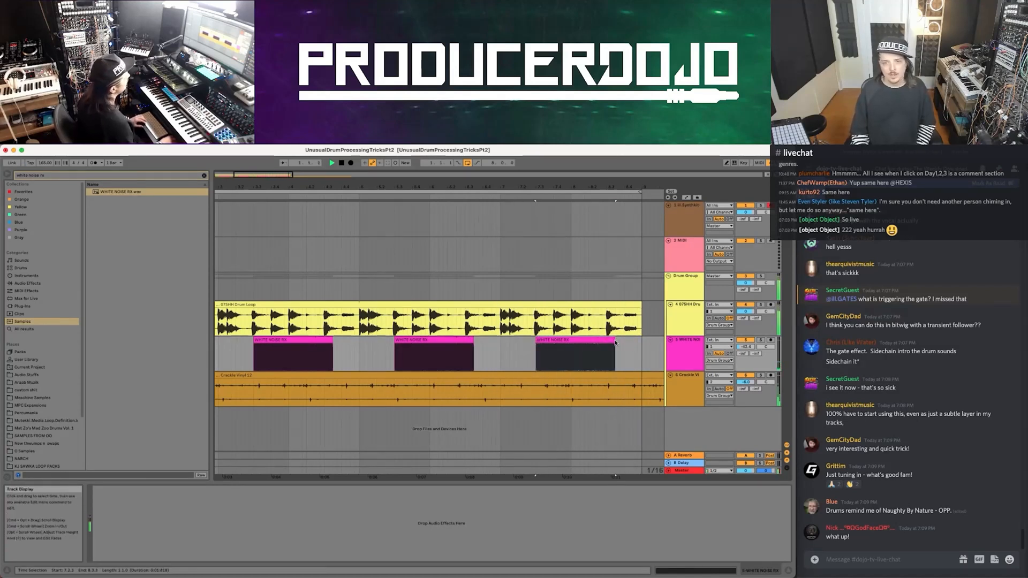
{"action": "left_click_drag", "start_coordinate": [313, 187], "coordinate": [313, 171]}
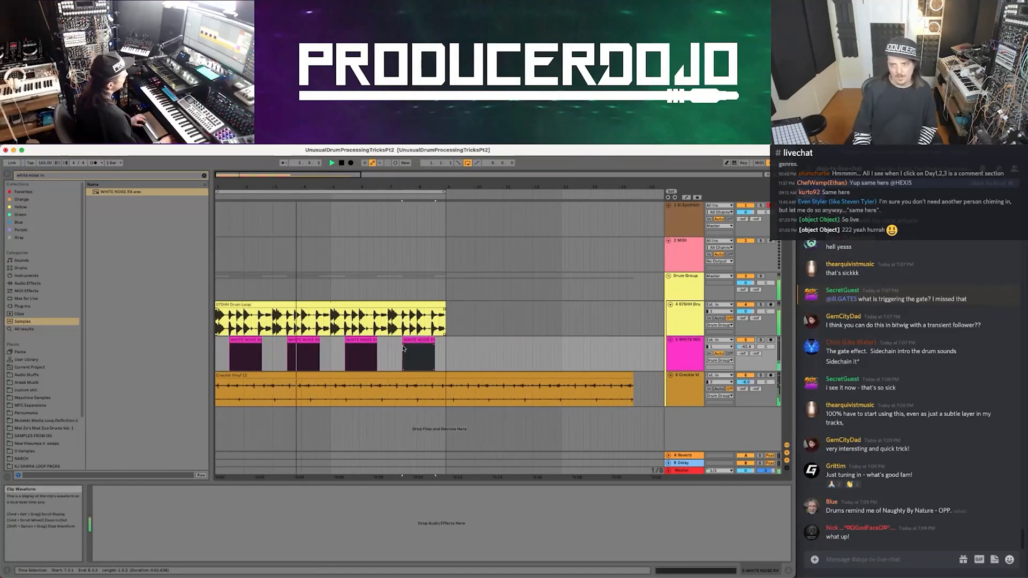
{"action": "key", "text": "space"}
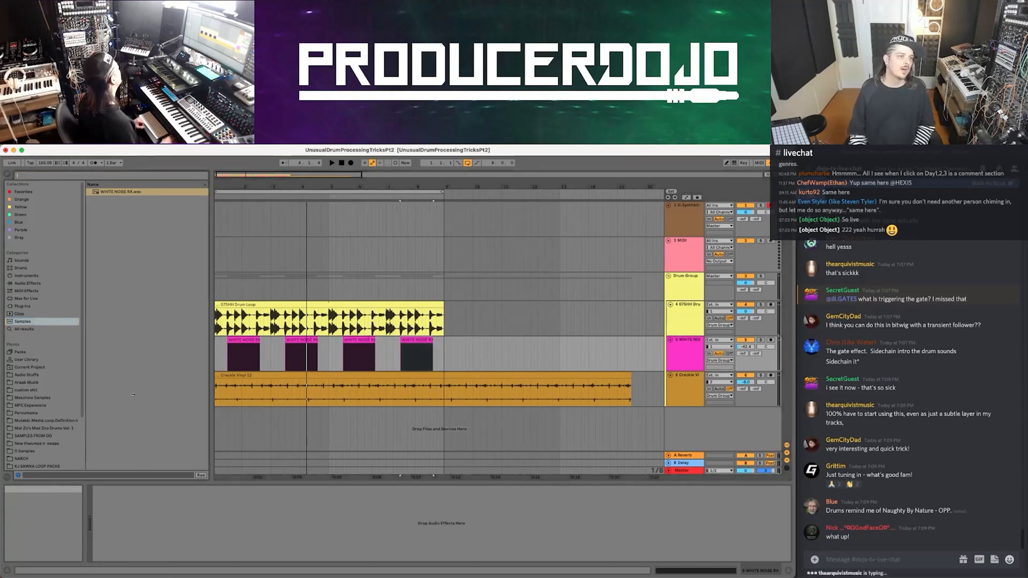
Clear the browser search and add a Frequency Shifter from the audio effects to the white noise track.
{"action": "left_click", "coordinate": [204, 176]}
{"action": "left_click", "coordinate": [24, 284]}
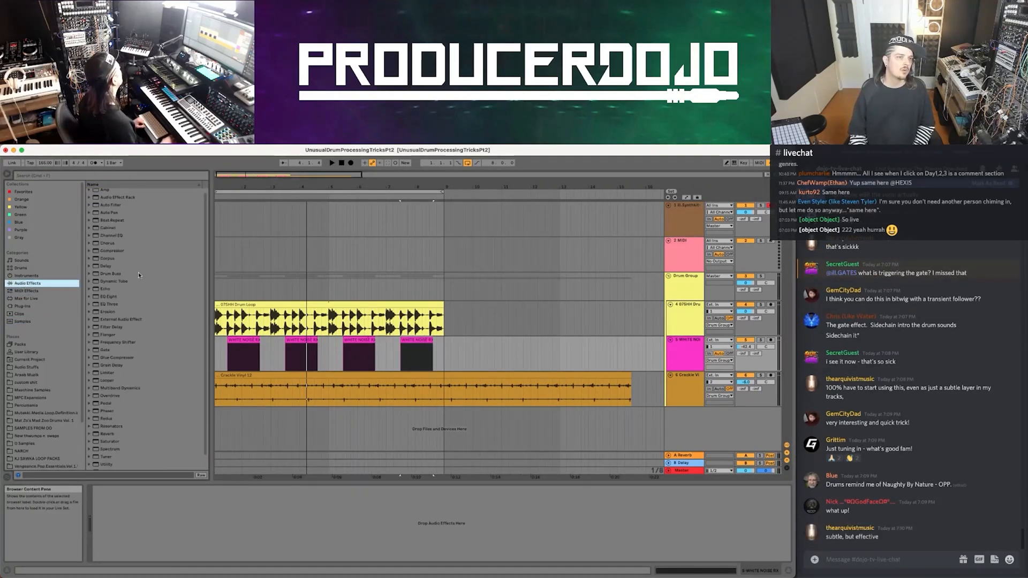
{"action": "scroll", "coordinate": [130, 313], "scroll_direction": "down", "scroll_amount": 1}
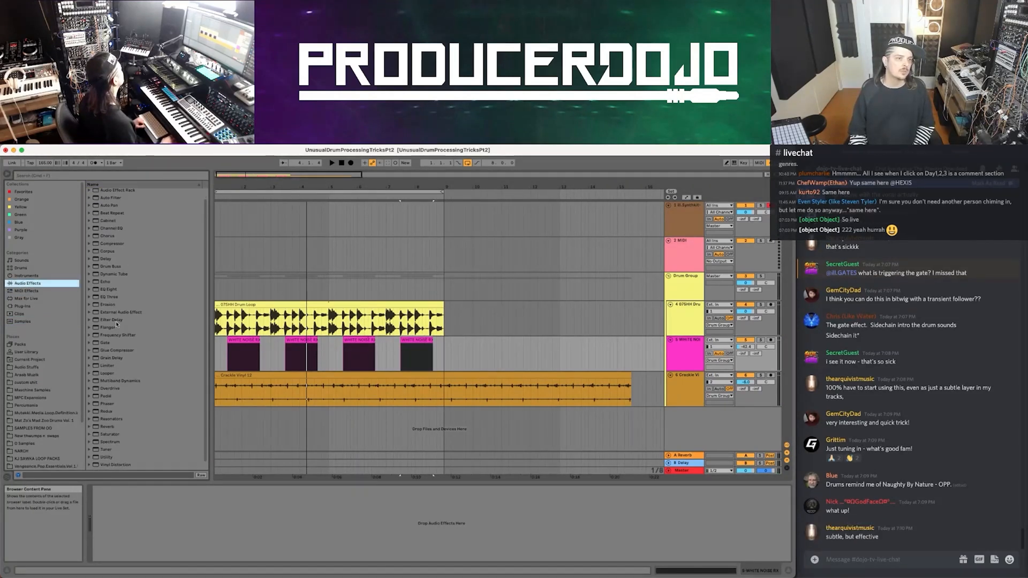
{"action": "left_click", "coordinate": [116, 336]}
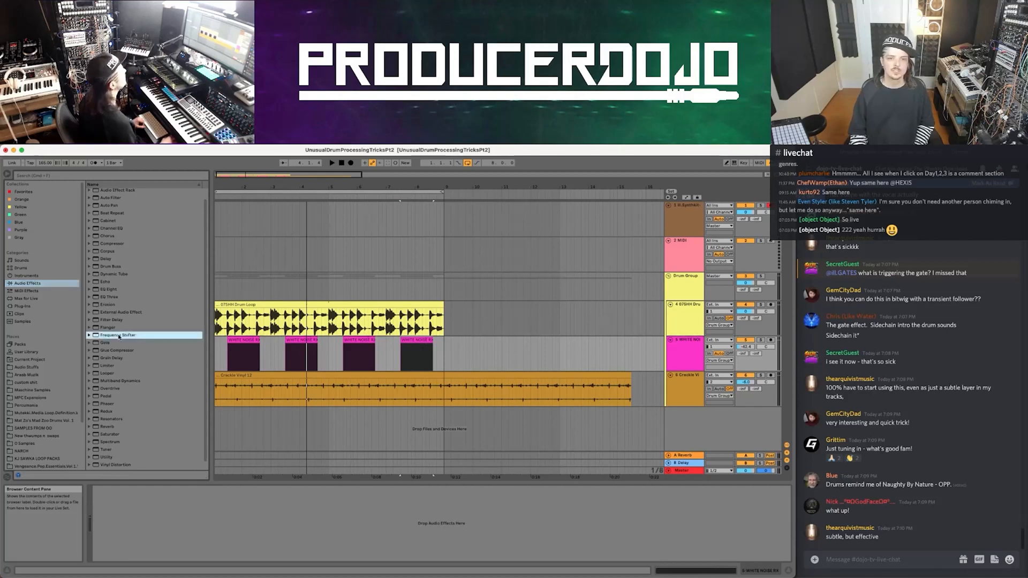
{"action": "key", "text": "Return"}
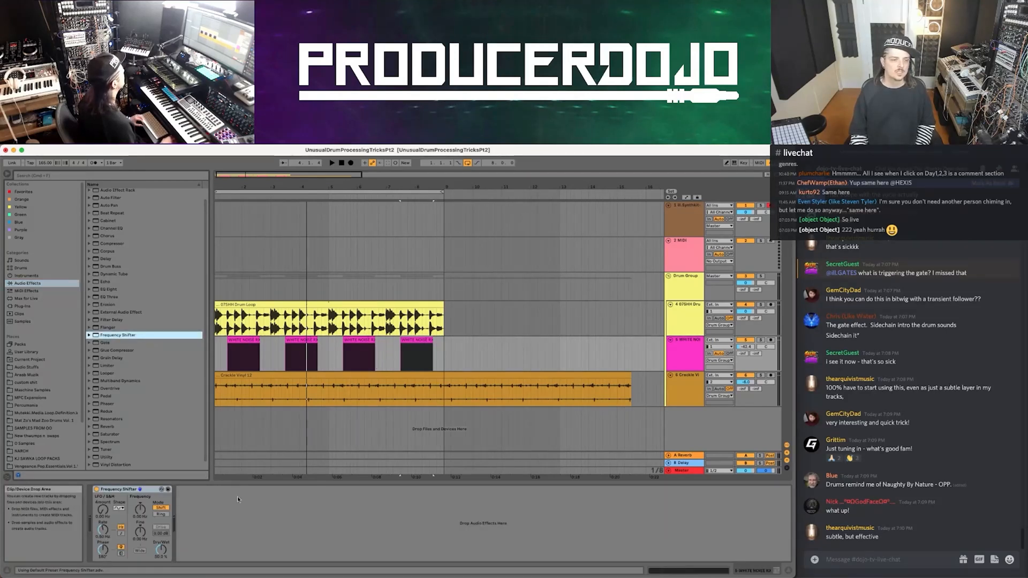
Enable Wide on the Frequency Shifter and adjust its Spread while the loop plays.
{"action": "left_click", "coordinate": [140, 550]}
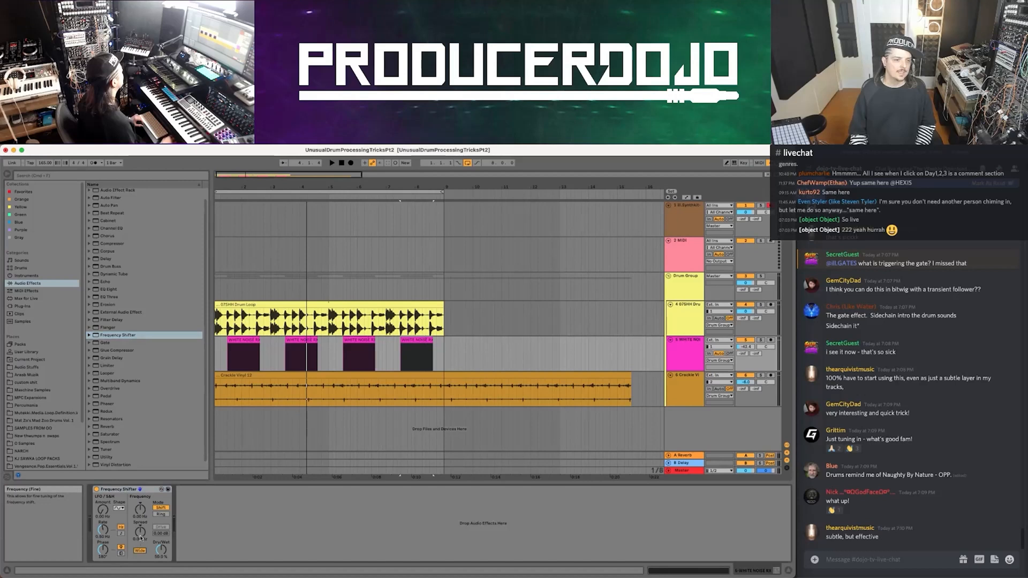
{"action": "key", "text": "space"}
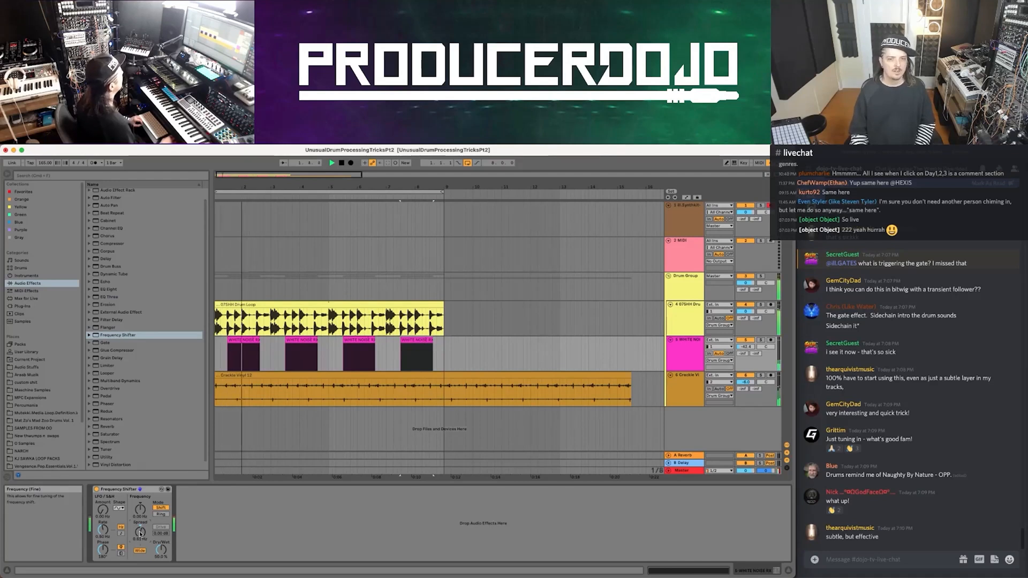
{"action": "left_click_drag", "start_coordinate": [140, 533], "coordinate": [140, 538]}
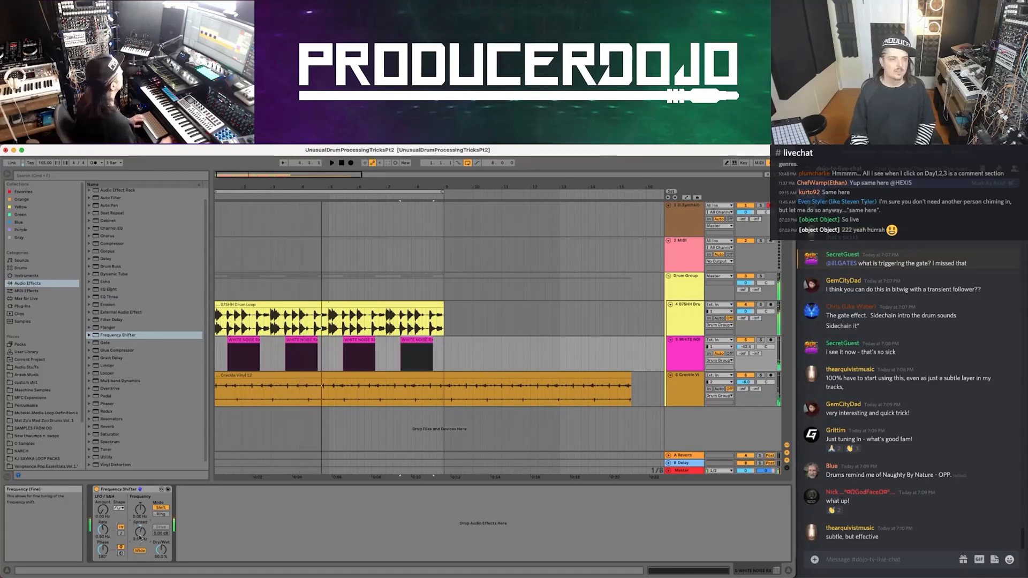
Find the "live 8" Compressor presets, add LIVE 8 COMP BLESSINGS!! after the Frequency Shifter and sidechain it from the 075HH Drum Loop track.
{"action": "left_click", "coordinate": [46, 175]}
{"action": "type", "text": "link"}
{"action": "type", "text": " 8"}
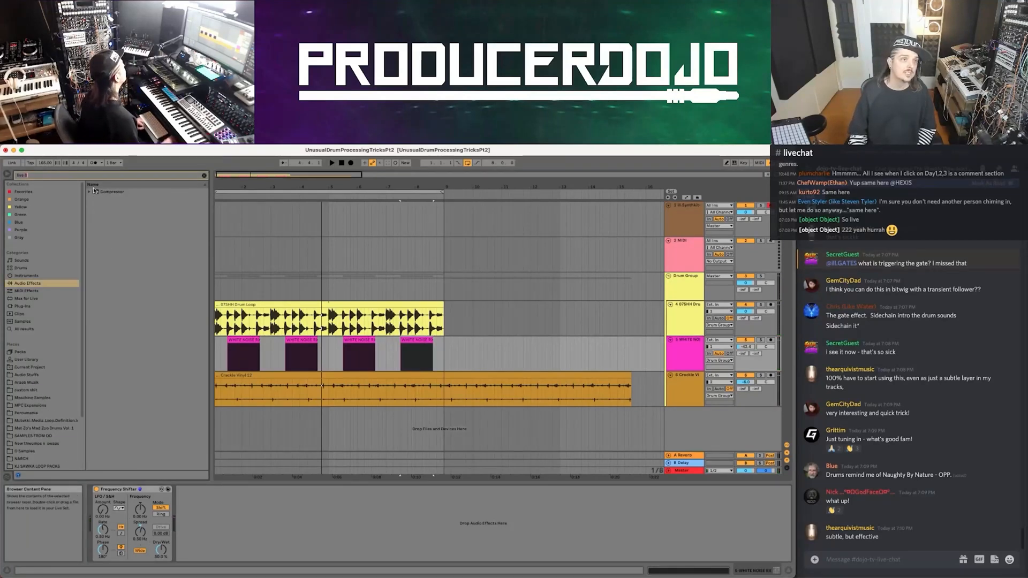
{"action": "left_click", "coordinate": [89, 192]}
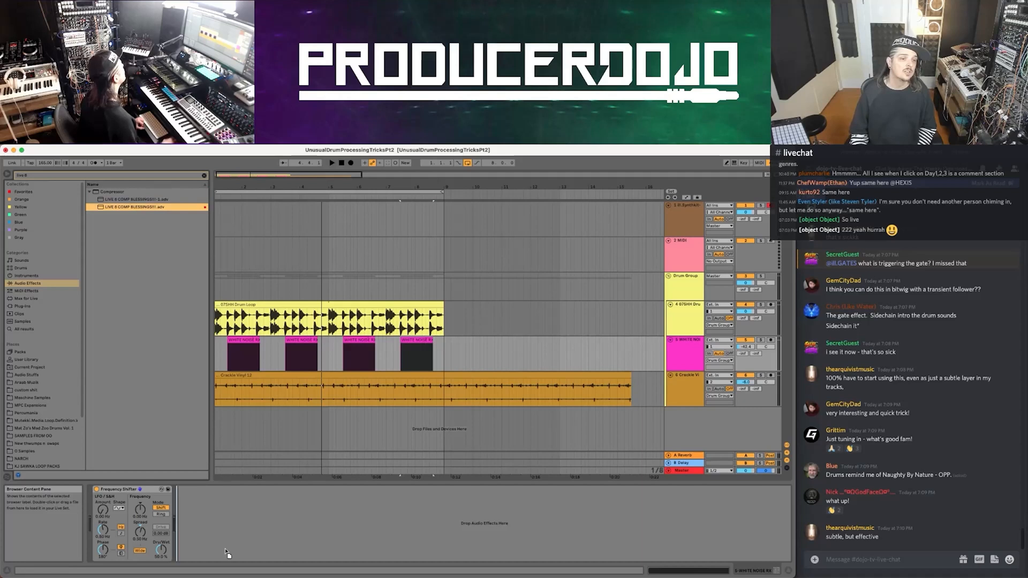
{"action": "left_click_drag", "start_coordinate": [224, 531], "coordinate": [204, 508]}
{"action": "left_click", "coordinate": [196, 511]}
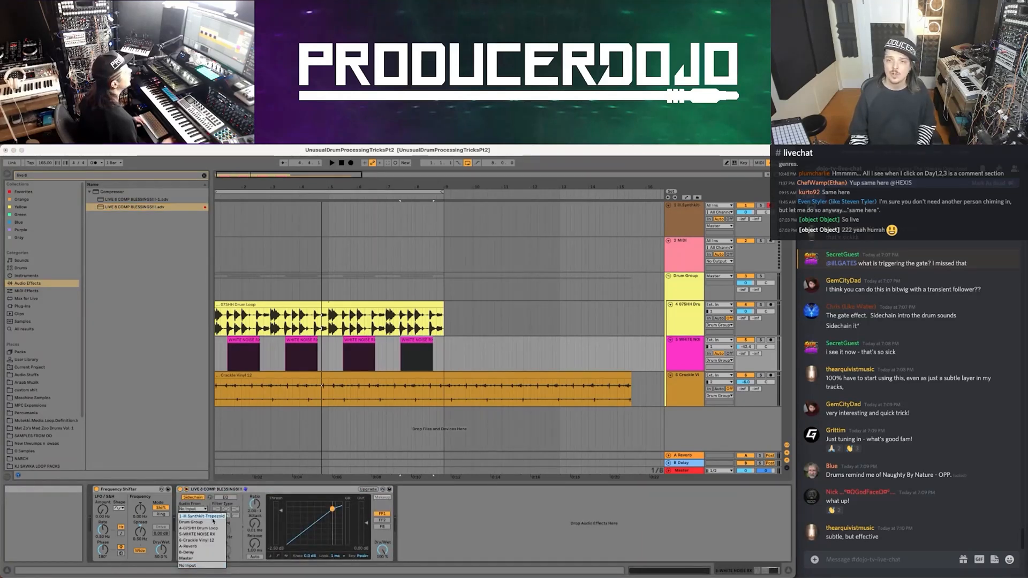
{"action": "left_click", "coordinate": [209, 528]}
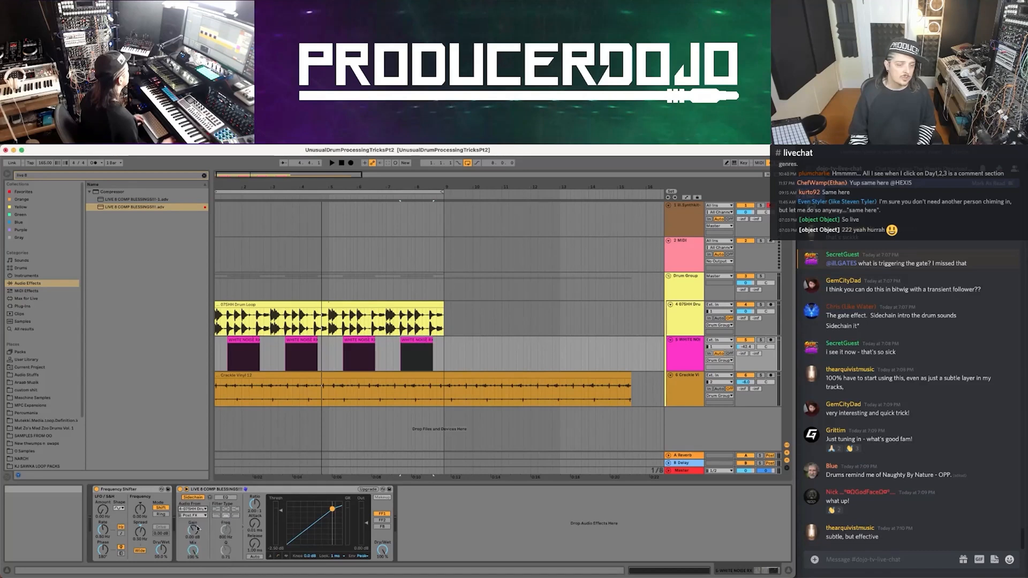
Adjust the compressor's threshold and ratio during playback and enable its sidechain EQ.
{"action": "key", "text": "space"}
{"action": "left_click_drag", "start_coordinate": [280, 511], "coordinate": [280, 534]}
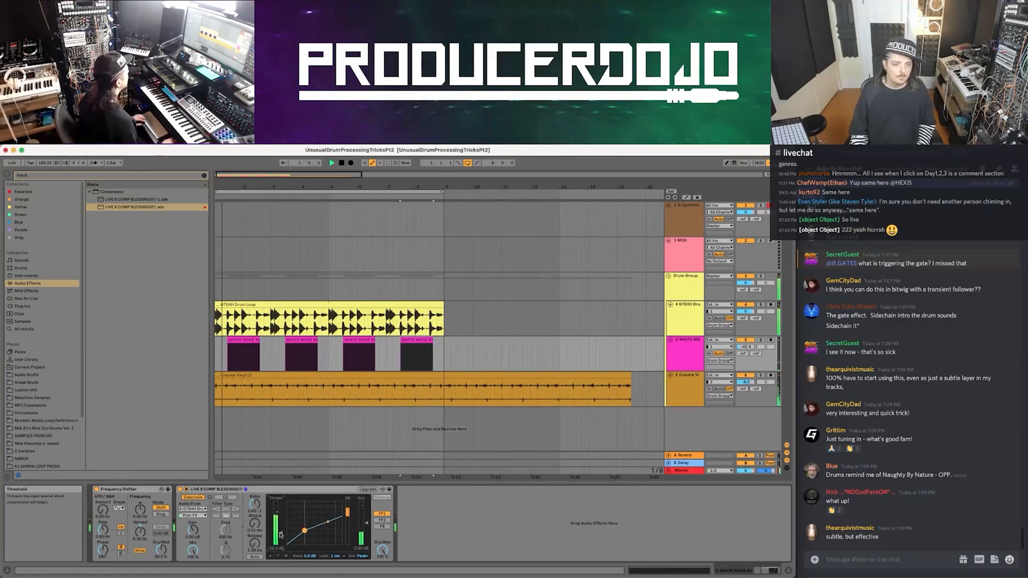
{"action": "left_click_drag", "start_coordinate": [280, 534], "coordinate": [280, 537]}
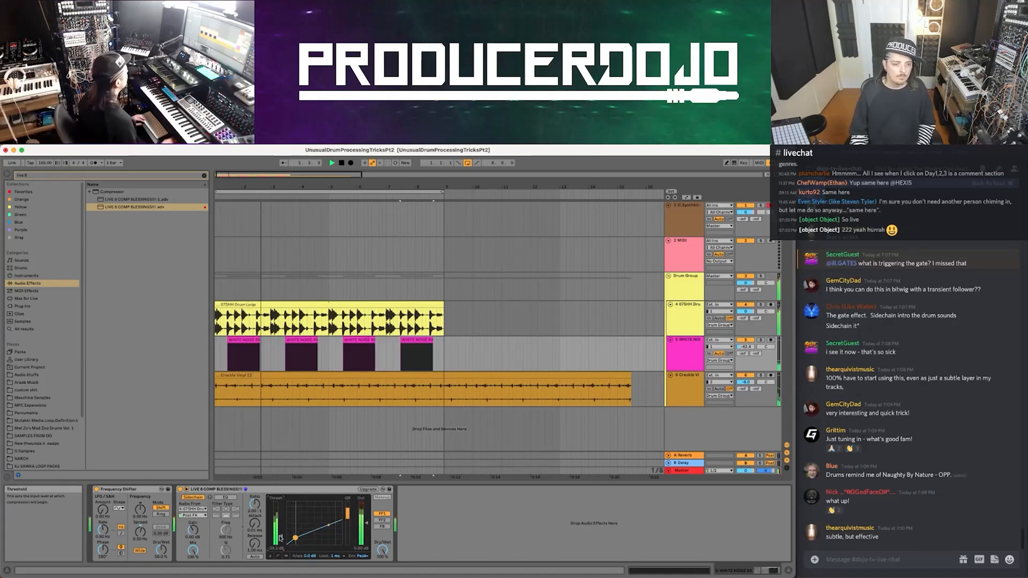
{"action": "left_click_drag", "start_coordinate": [254, 512], "coordinate": [255, 503]}
{"action": "left_click_drag", "start_coordinate": [281, 537], "coordinate": [281, 533]}
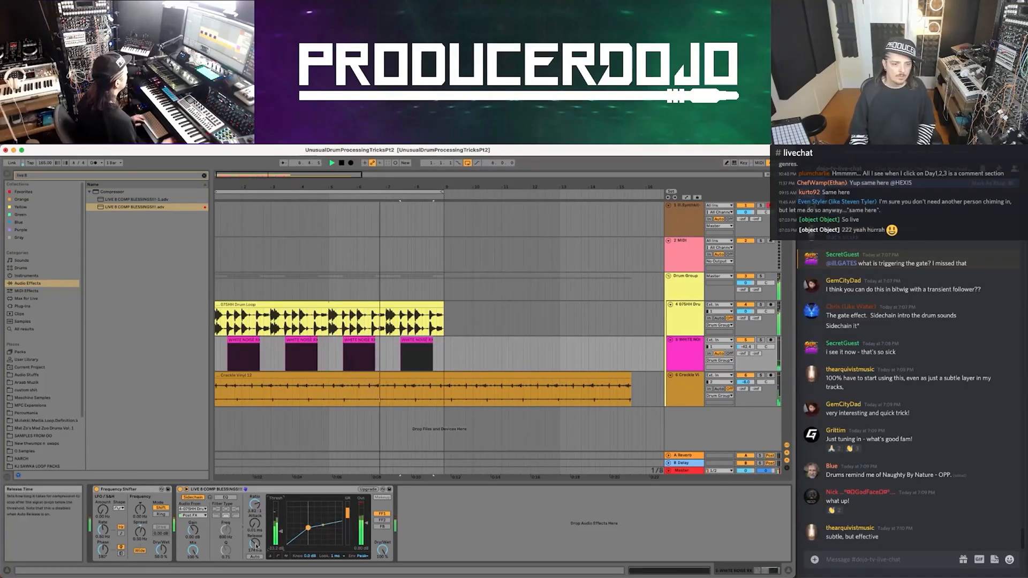
{"action": "left_click", "coordinate": [225, 497]}
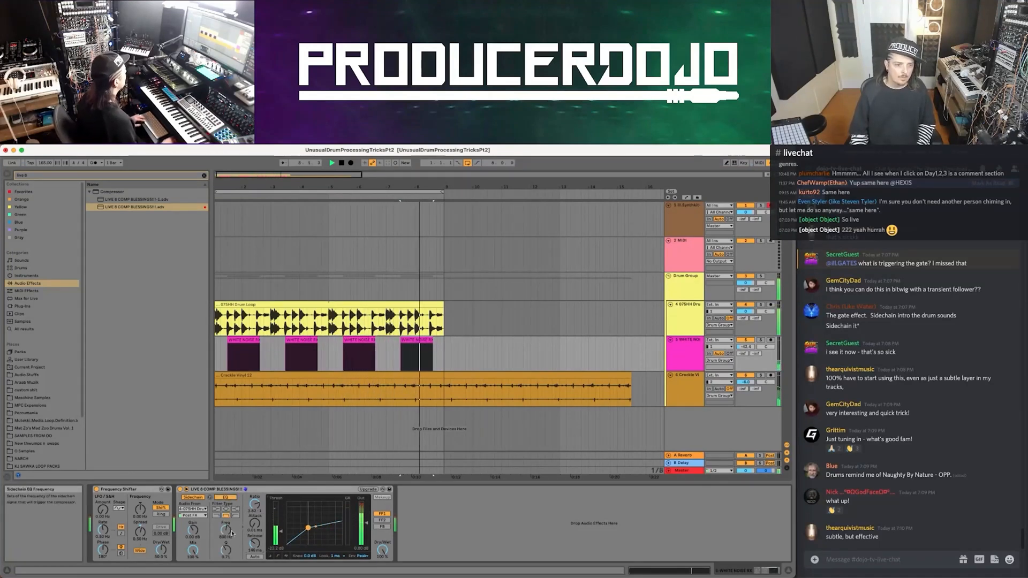
{"action": "key", "text": "space"}
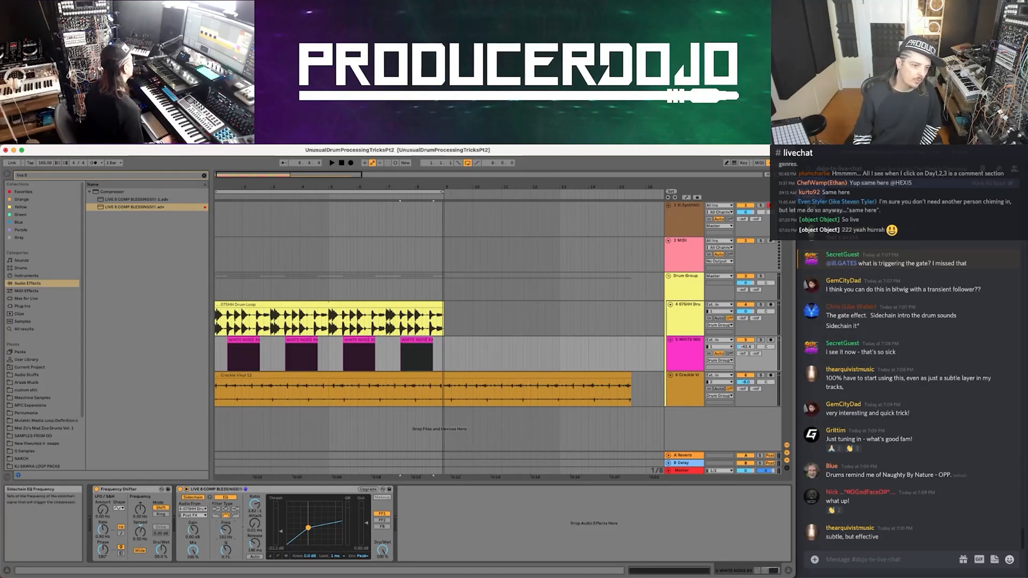
{"action": "key", "text": "space"}
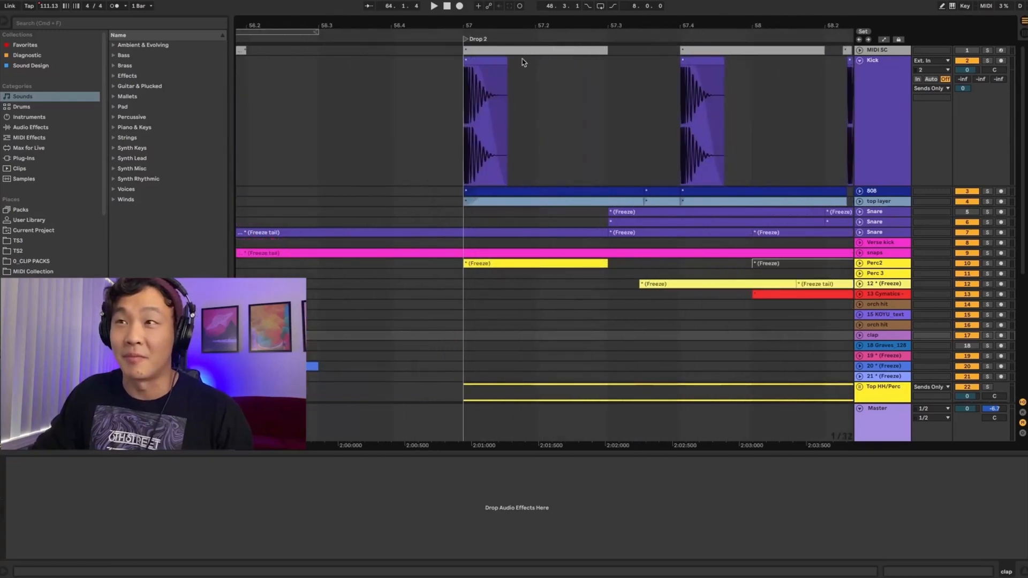
In the other project, solo the Kick track, play it from Drop 2 and unfold the 808 track.
{"action": "left_click", "coordinate": [485, 61]}
{"action": "left_click", "coordinate": [988, 62]}
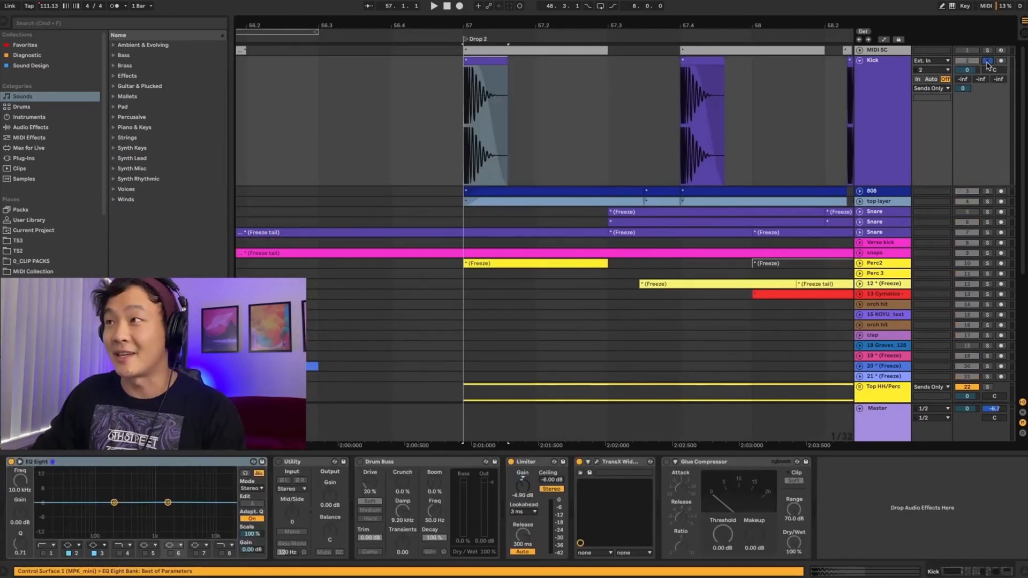
{"action": "key", "text": "space"}
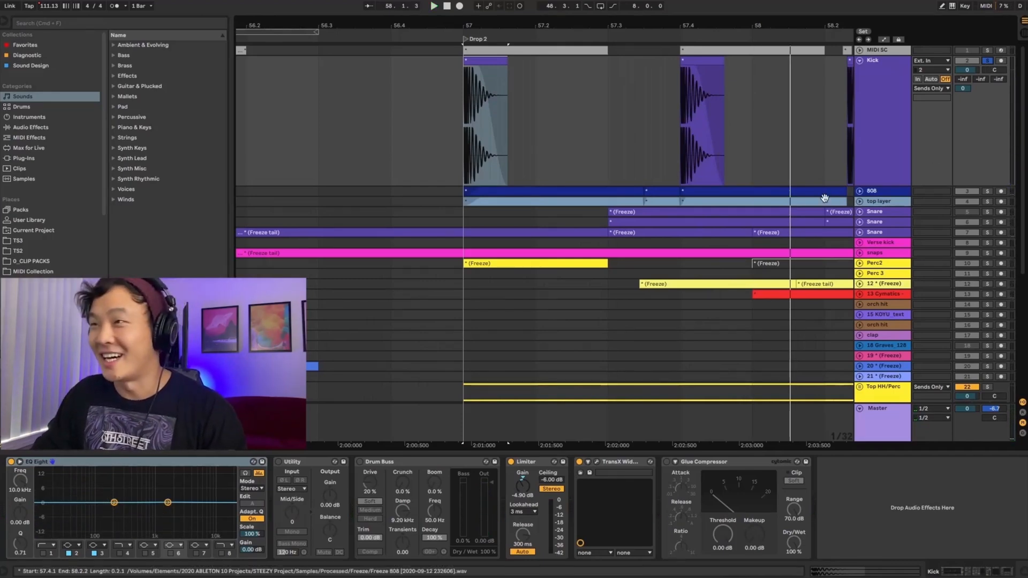
{"action": "left_click", "coordinate": [860, 192]}
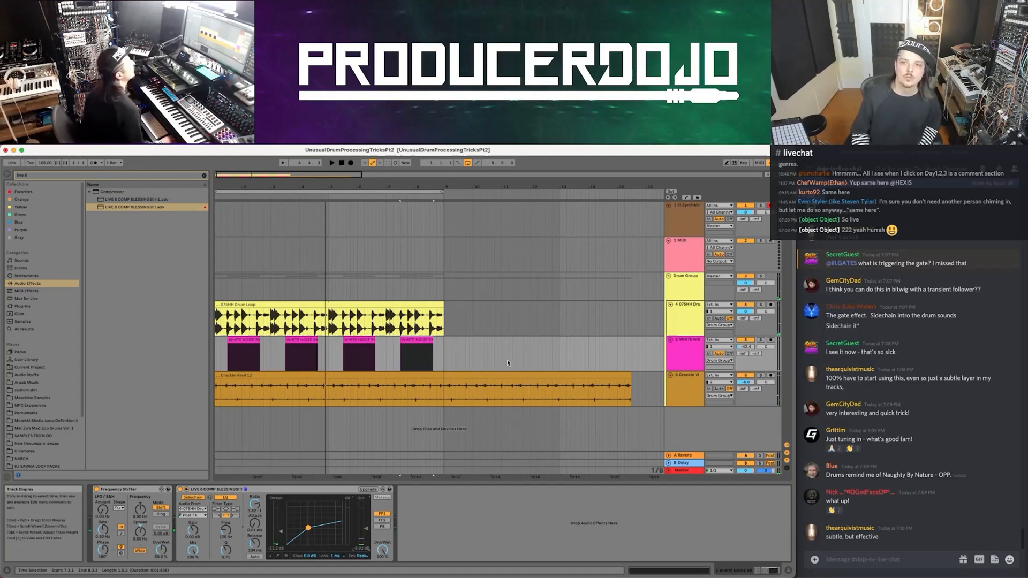
Clear the browser search, add a Limiter to the Drum Group and raise its Gain during playback.
{"action": "left_click", "coordinate": [687, 312]}
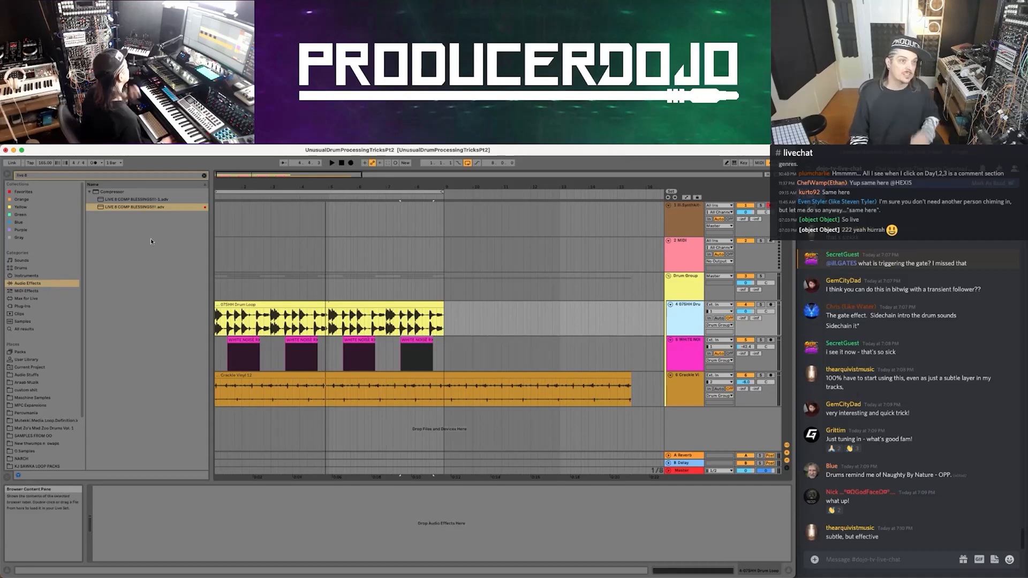
{"action": "left_click", "coordinate": [205, 175]}
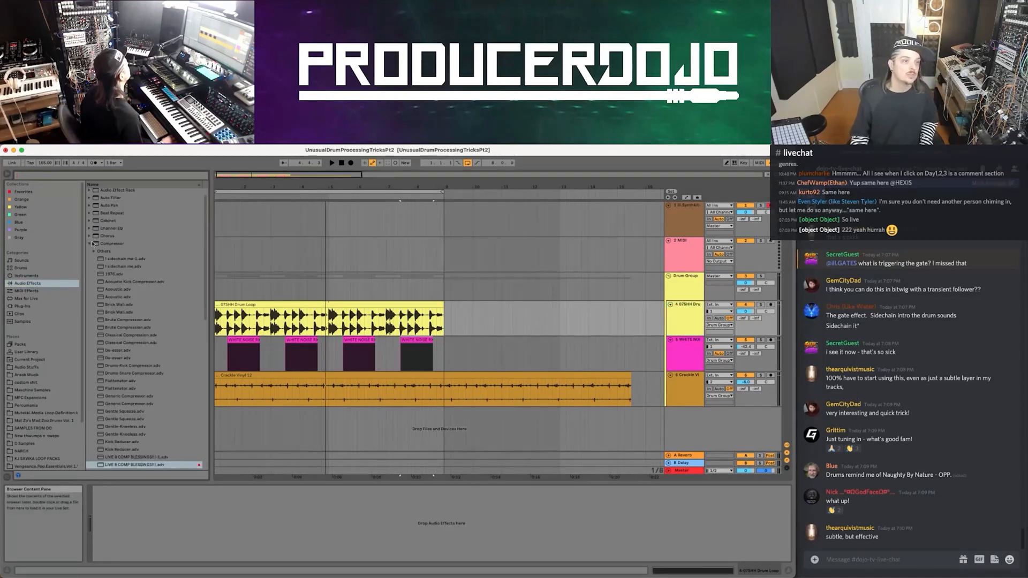
{"action": "left_click", "coordinate": [92, 243]}
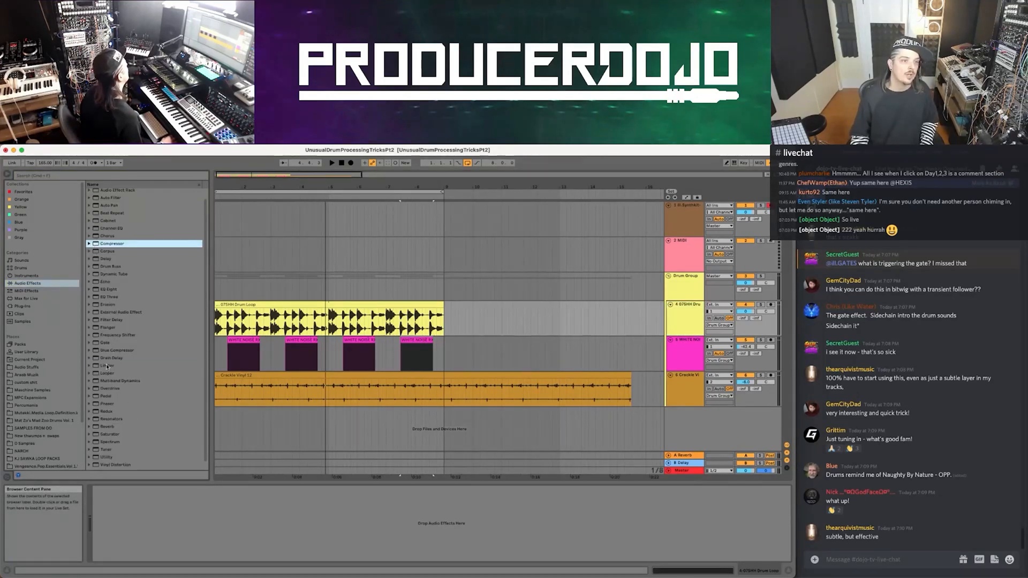
{"action": "left_click_drag", "start_coordinate": [106, 367], "coordinate": [316, 295]}
{"action": "left_click_drag", "start_coordinate": [476, 354], "coordinate": [391, 358]}
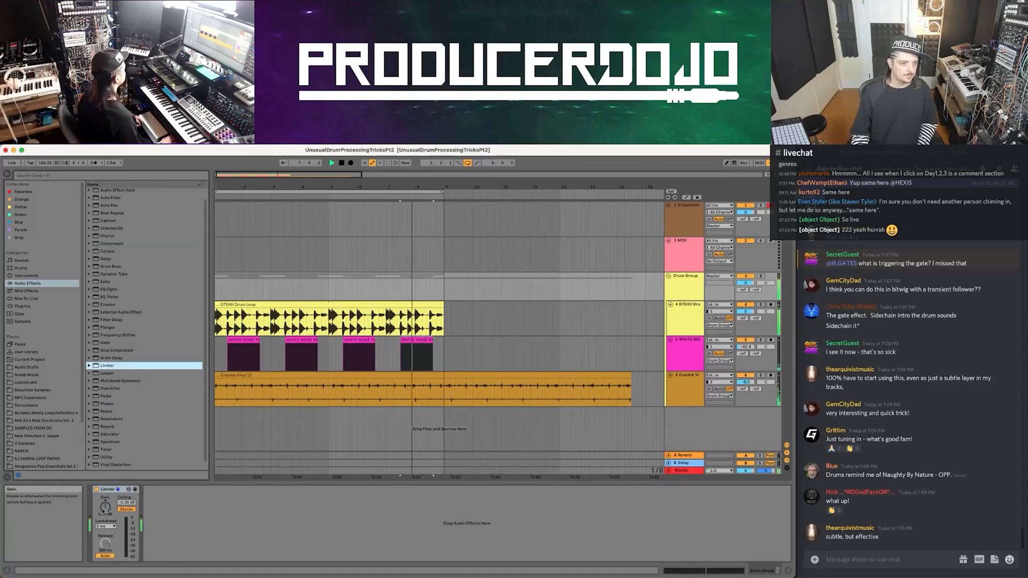
{"action": "left_click_drag", "start_coordinate": [105, 506], "coordinate": [105, 487]}
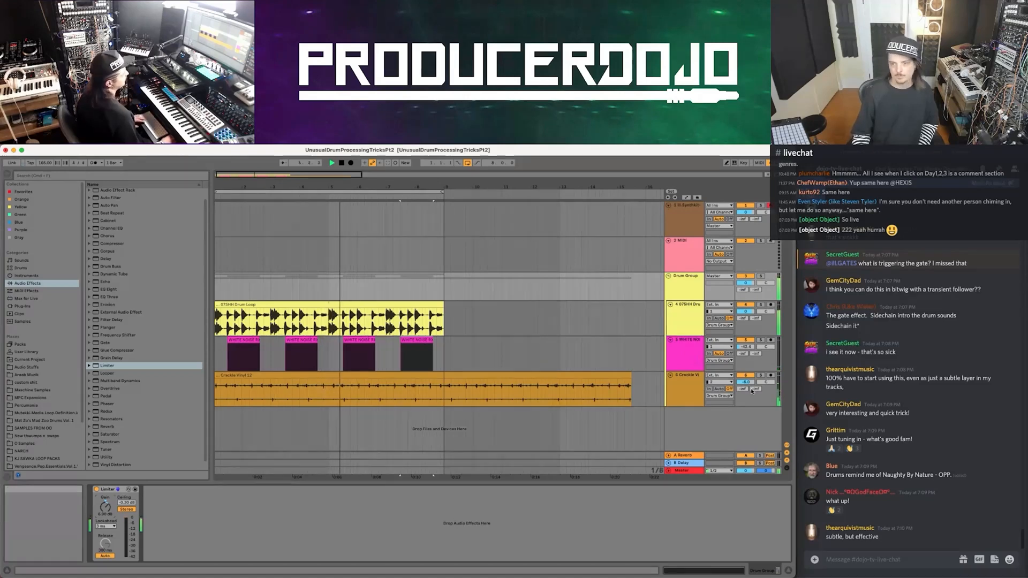
Copy the Crackle Noise clip from Session View to the start of the Crackle Vinyl arrangement track and adjust that track's volume during playback.
{"action": "key", "text": "space"}
{"action": "key", "text": "Tab"}
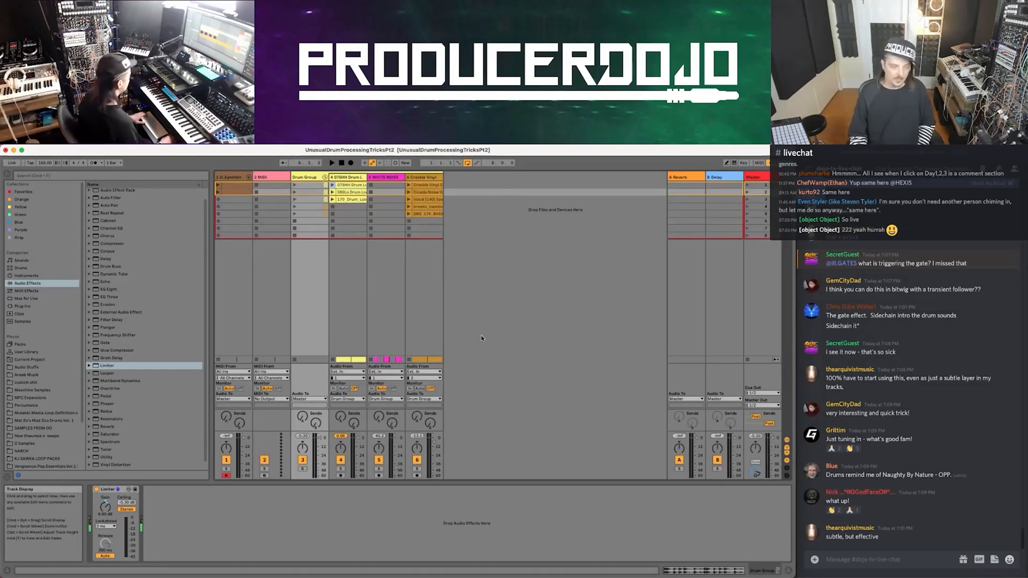
{"action": "key", "text": "Tab"}
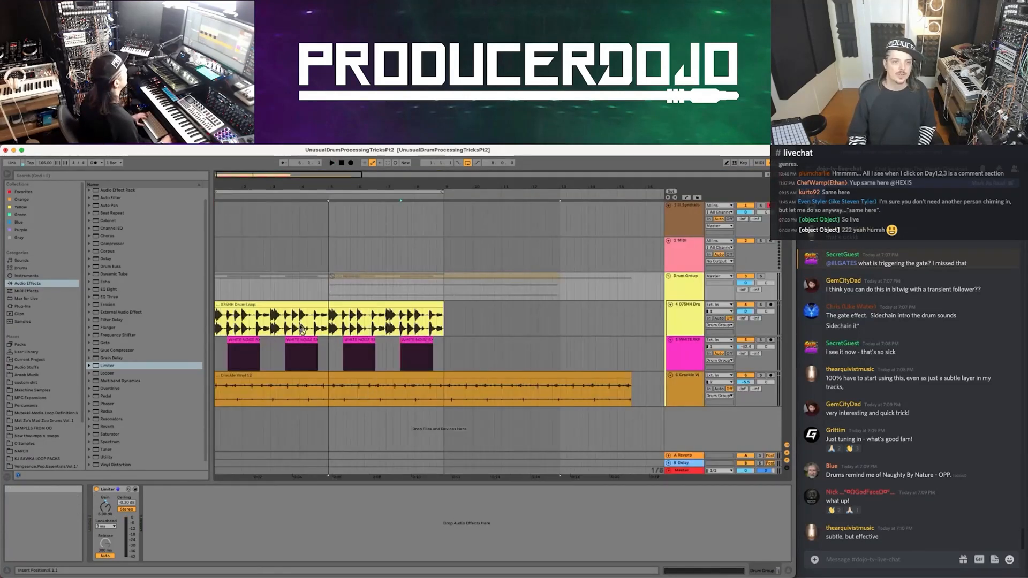
{"action": "left_click", "coordinate": [214, 393]}
{"action": "key", "text": "super+v"}
{"action": "key", "text": "space"}
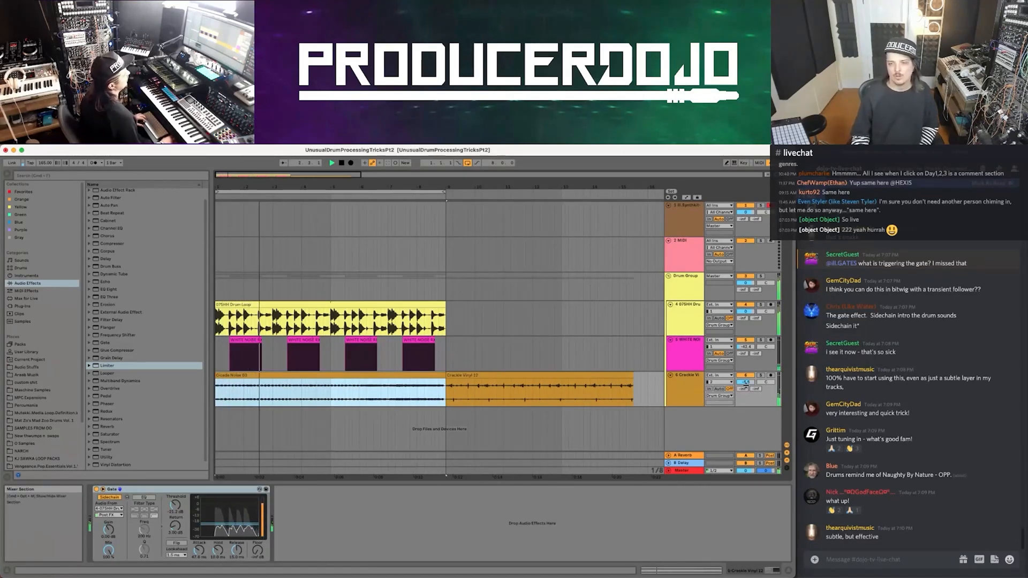
{"action": "left_click_drag", "start_coordinate": [746, 381], "coordinate": [747, 384]}
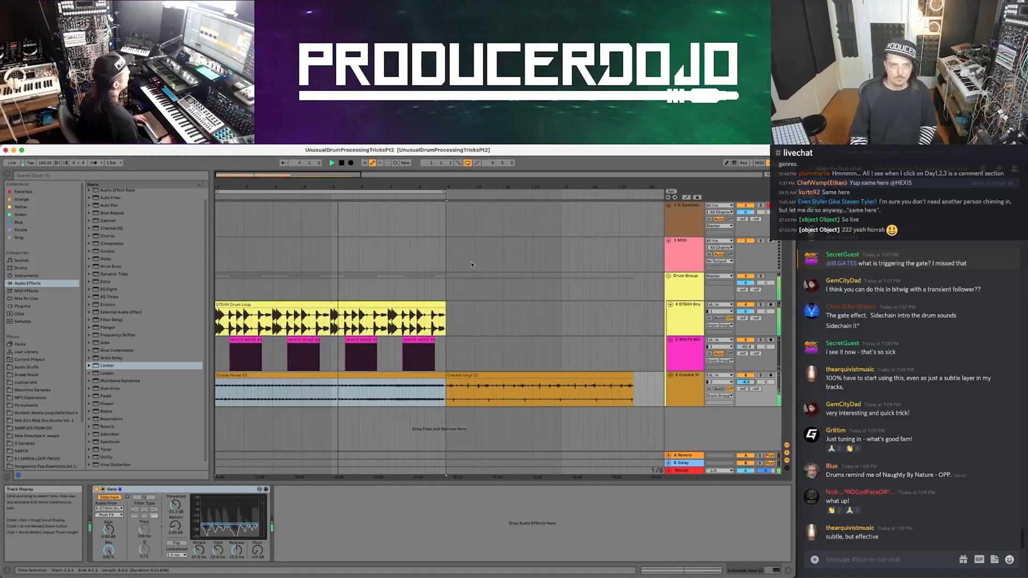
{"action": "left_click_drag", "start_coordinate": [351, 190], "coordinate": [353, 191]}
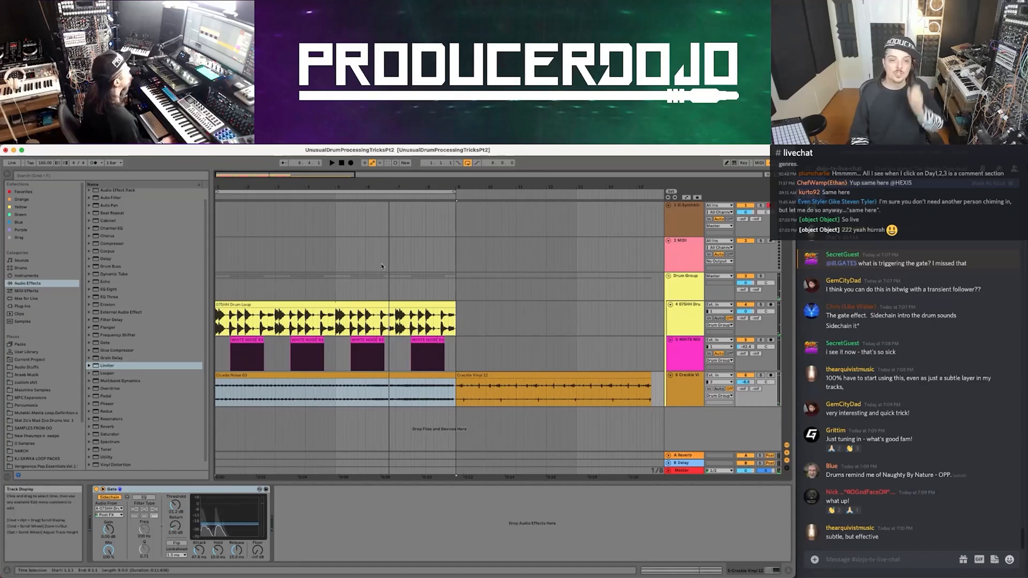
Add an Audio Effect Rack to the 075HH Drum Loop track and place a Reverb inside it.
{"action": "left_click", "coordinate": [581, 376]}
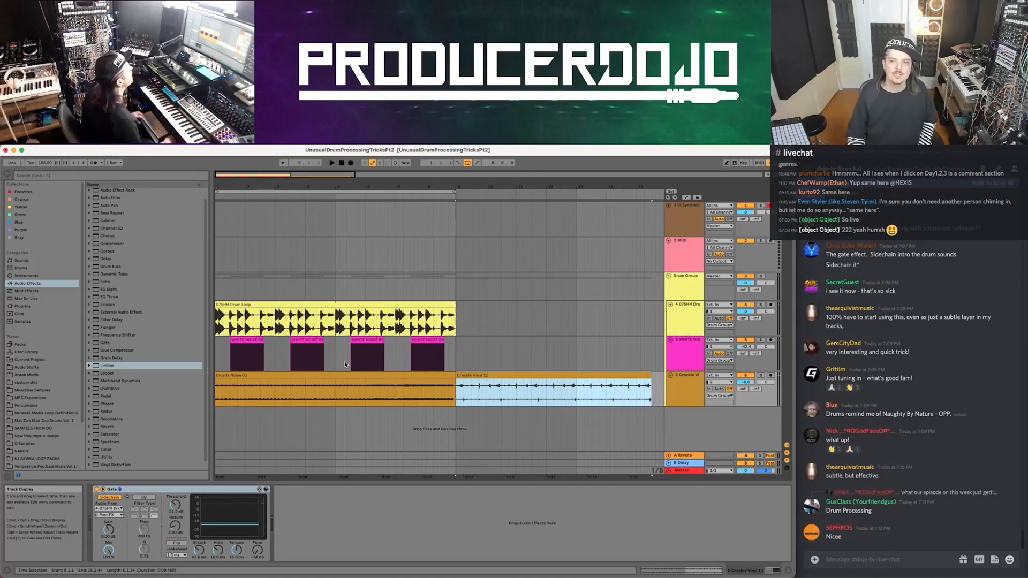
{"action": "left_click", "coordinate": [597, 298]}
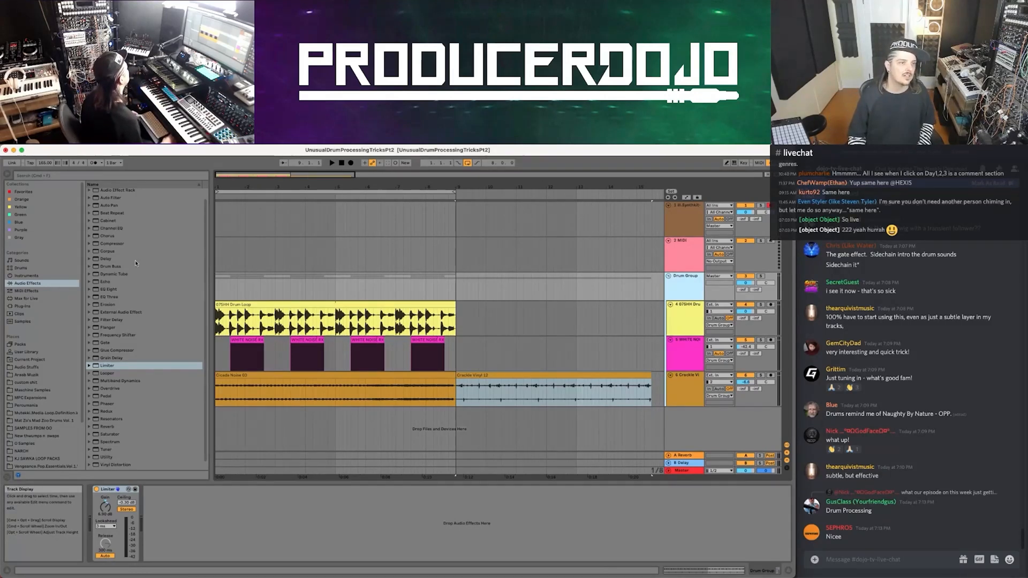
{"action": "scroll", "coordinate": [125, 407], "scroll_direction": "up", "scroll_amount": 1}
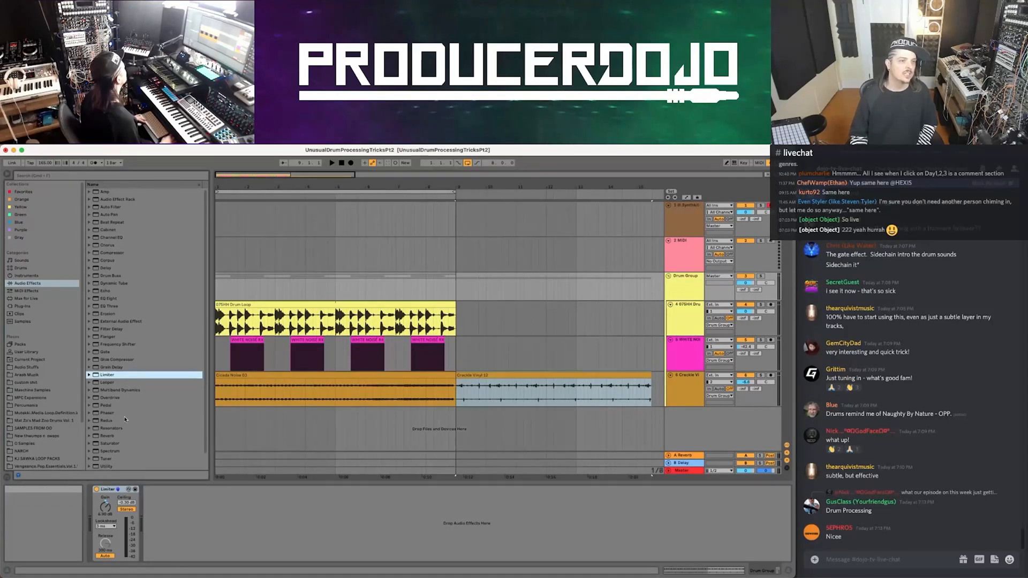
{"action": "left_click", "coordinate": [119, 200]}
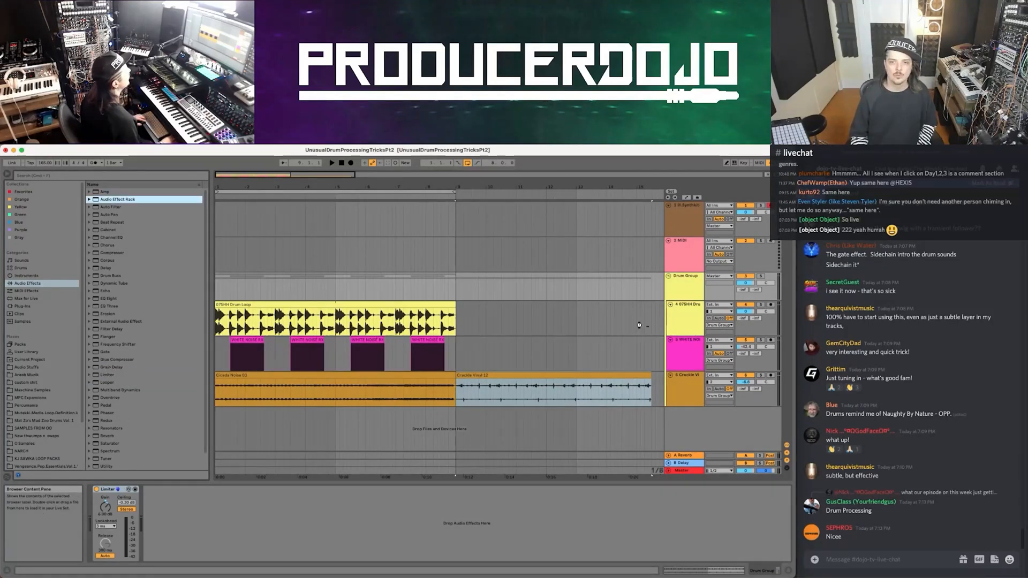
{"action": "left_click_drag", "start_coordinate": [639, 325], "coordinate": [638, 325]}
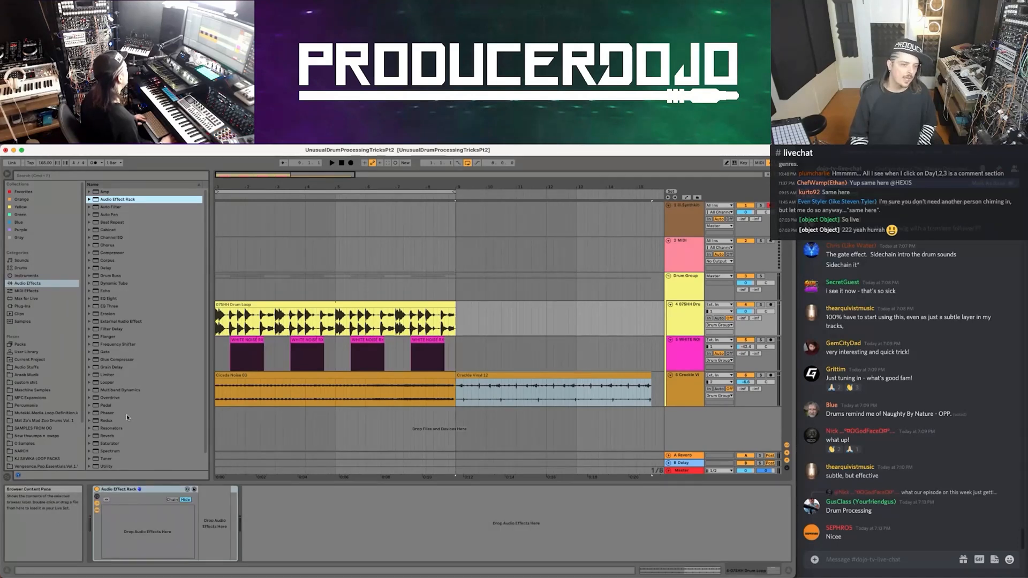
{"action": "left_click_drag", "start_coordinate": [110, 435], "coordinate": [137, 479]}
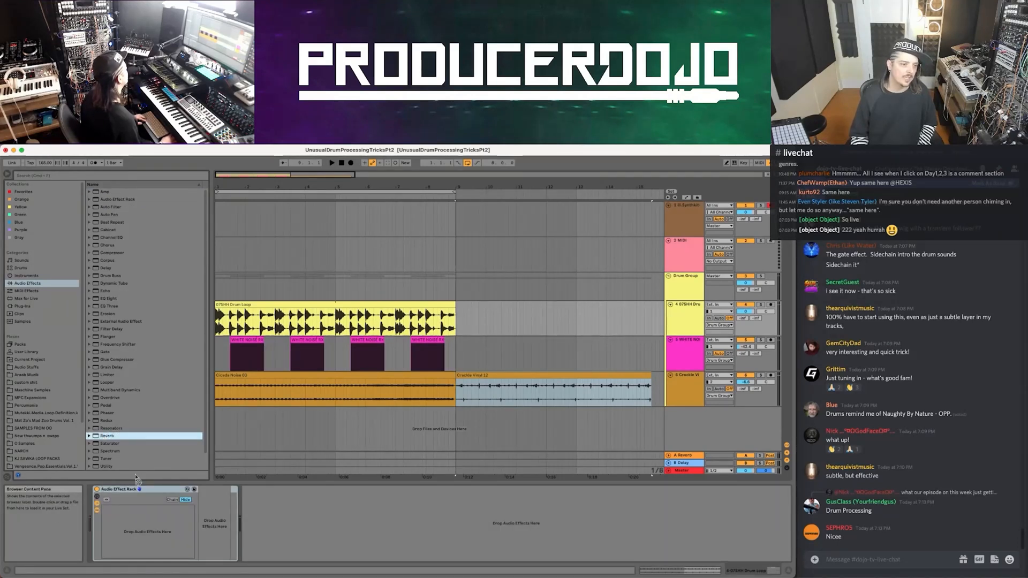
{"action": "left_click_drag", "start_coordinate": [172, 537], "coordinate": [168, 523]}
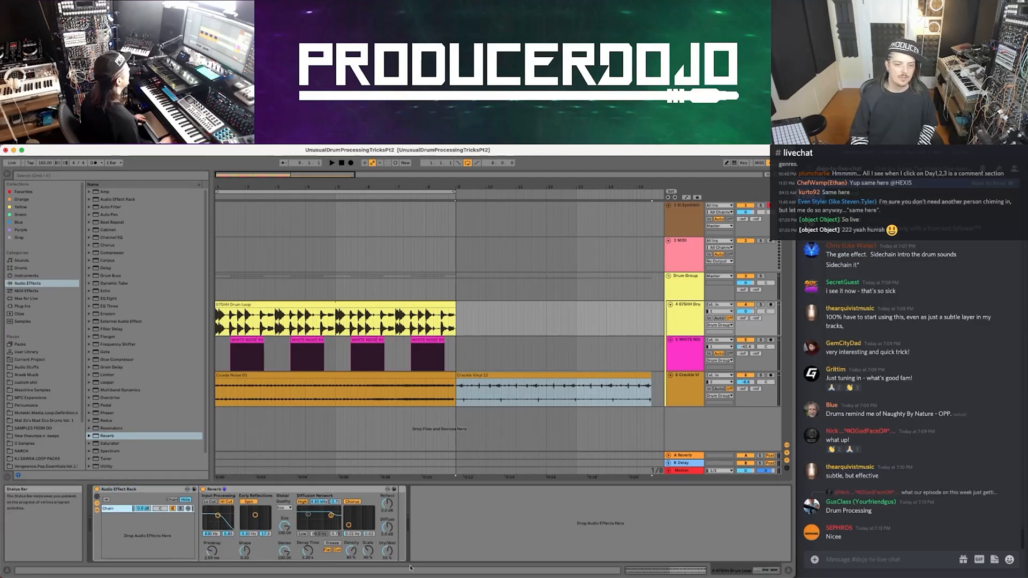
Create a second, empty chain in the rack, name it DRY and select the chain holding the Reverb.
{"action": "left_click", "coordinate": [229, 490]}
{"action": "left_click", "coordinate": [136, 534]}
{"action": "key", "text": "super+t"}
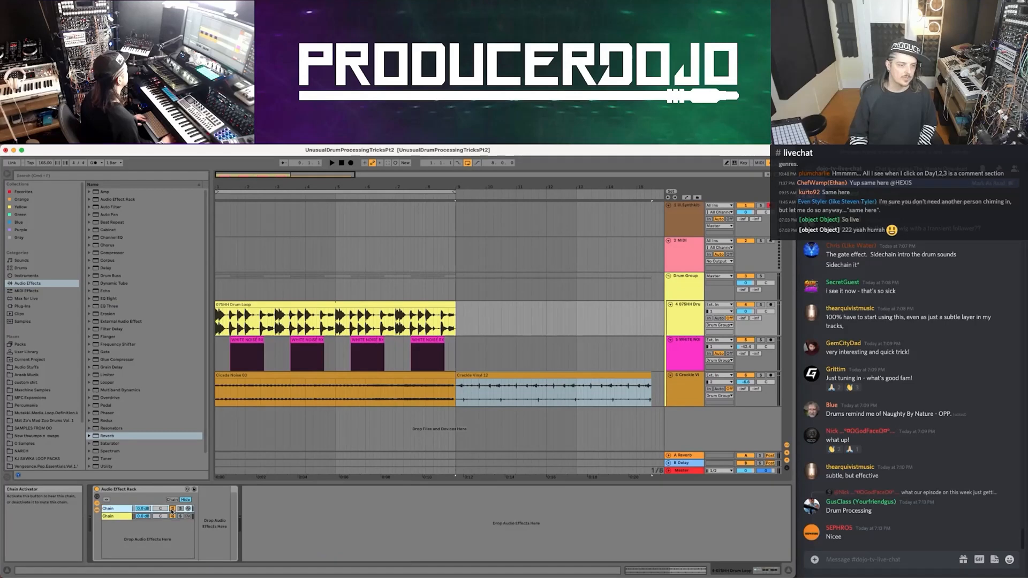
{"action": "key", "text": "super+r"}
{"action": "type", "text": "DRY"}
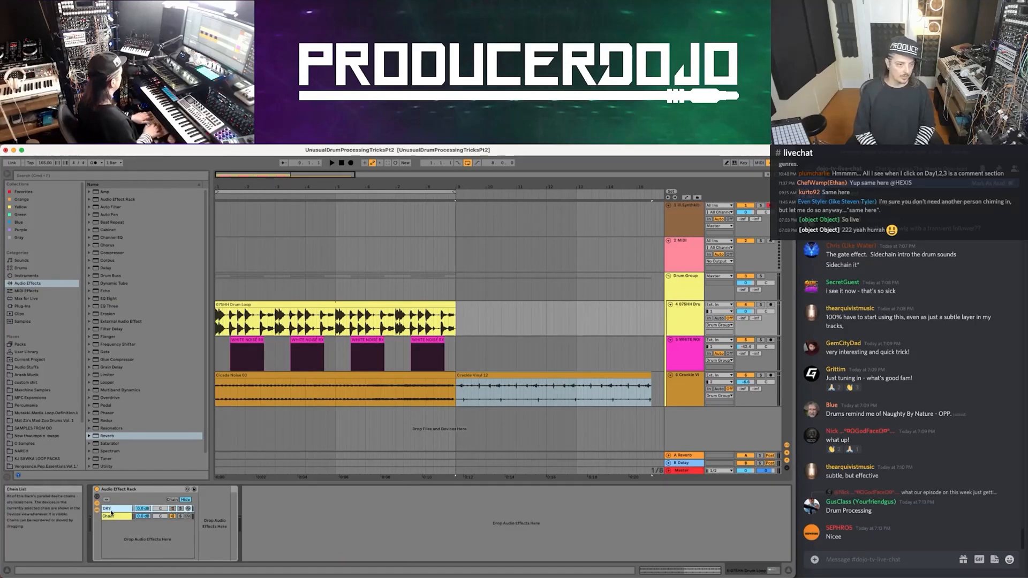
{"action": "left_click", "coordinate": [110, 516]}
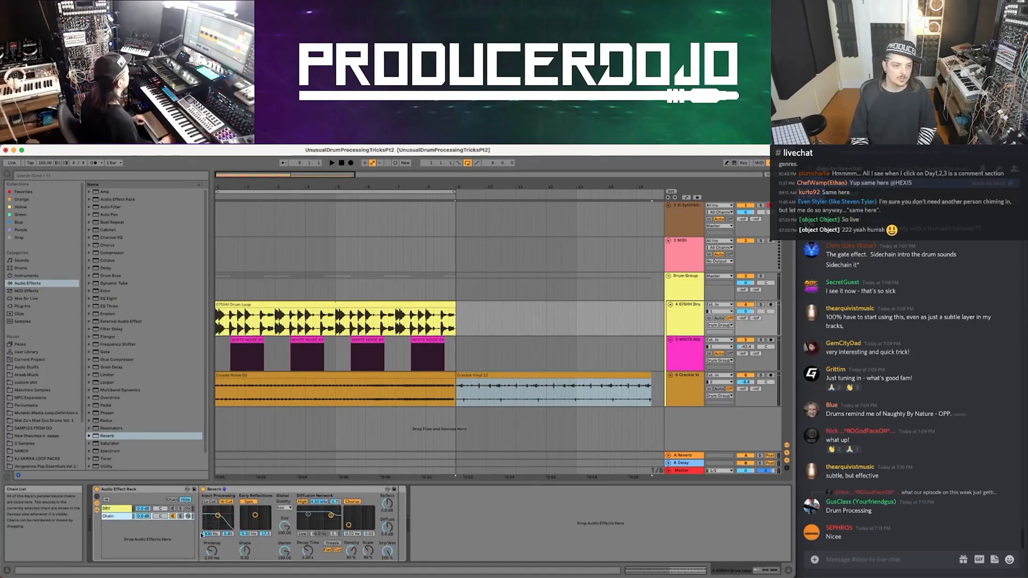
Solo the 075HH Drum Loop track and, during playback, shift the Reverb's input filter upward, set Quality to High and adjust its Decay Time.
{"action": "left_click", "coordinate": [213, 502]}
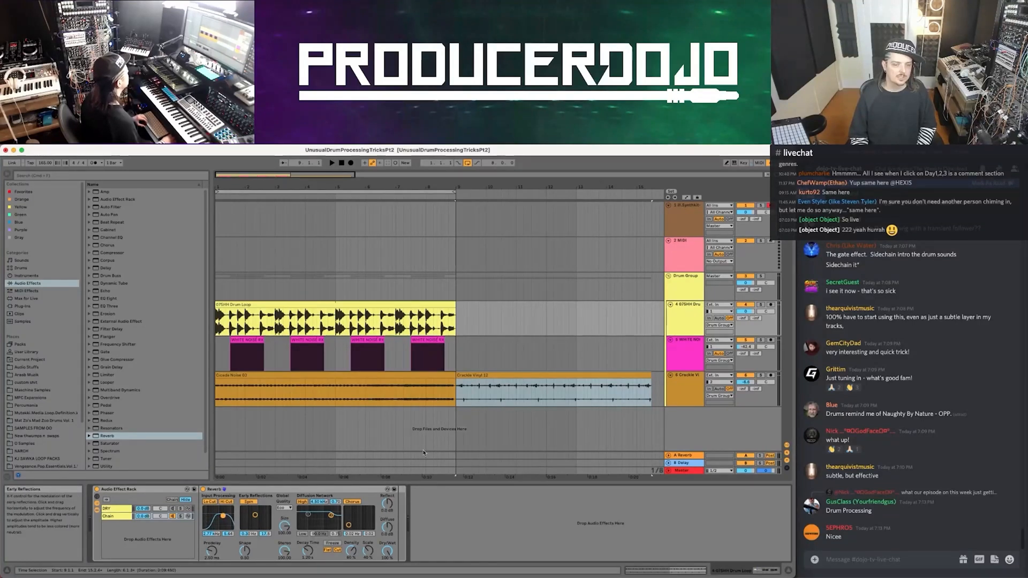
{"action": "key", "text": "space"}
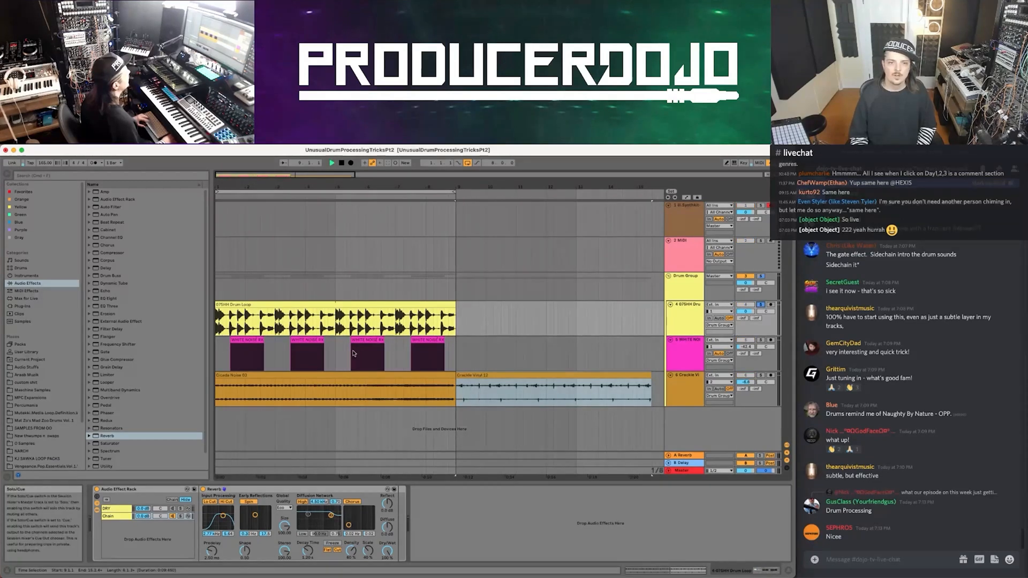
{"action": "left_click", "coordinate": [760, 305]}
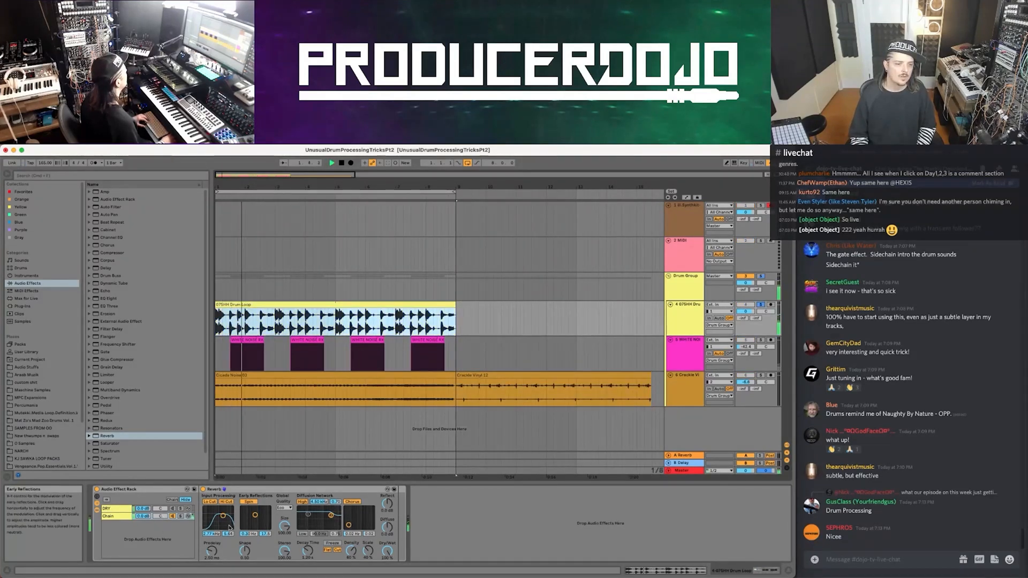
{"action": "left_click_drag", "start_coordinate": [222, 516], "coordinate": [228, 516]}
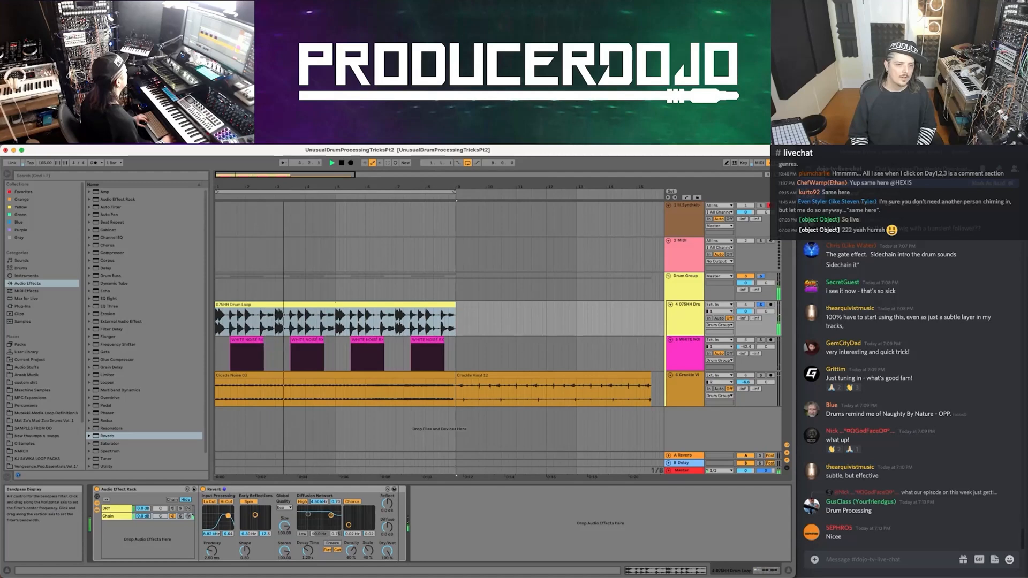
{"action": "left_click", "coordinate": [283, 508]}
{"action": "left_click", "coordinate": [282, 526]}
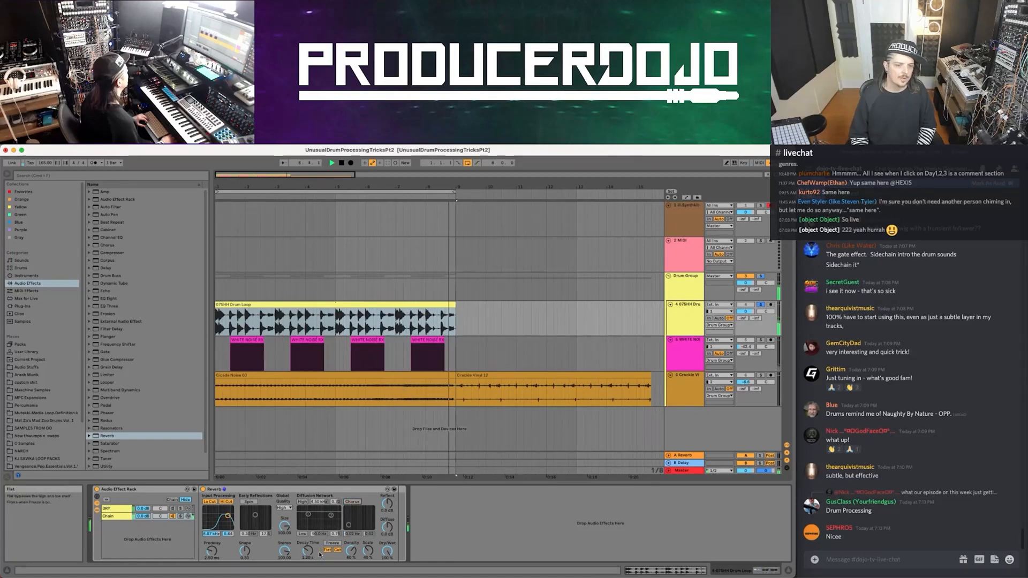
{"action": "left_click_drag", "start_coordinate": [307, 552], "coordinate": [308, 527]}
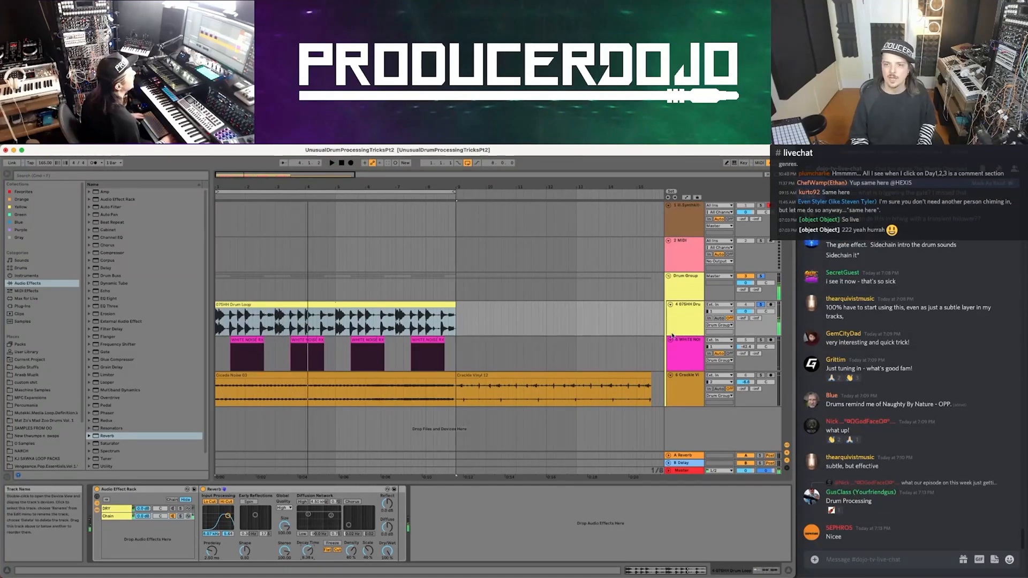
Copy the Gate from the Crackle Vinyl track to after the Reverb and sidechain it from the rack's DRY chain, Pre FX.
{"action": "left_click", "coordinate": [685, 353]}
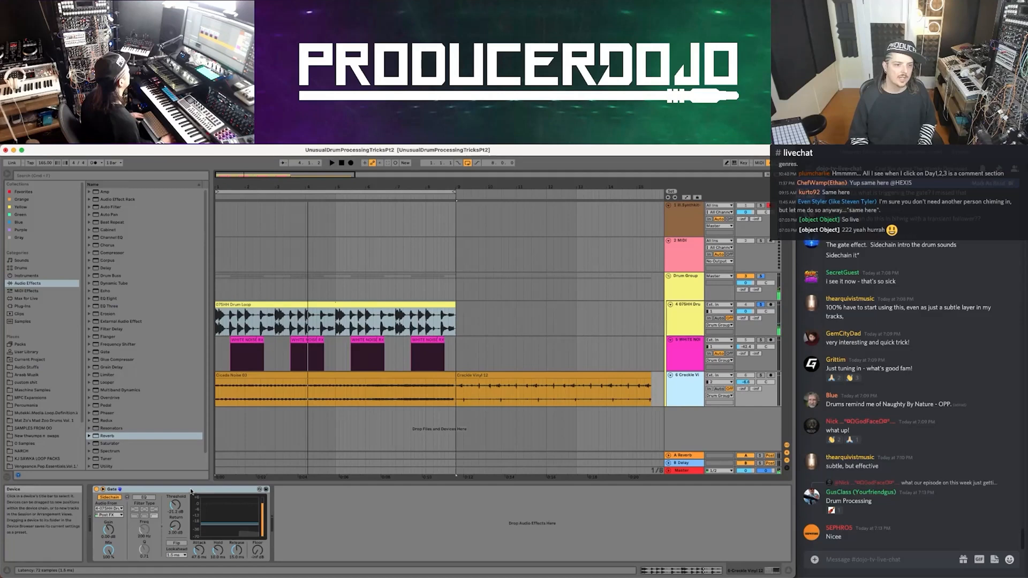
{"action": "left_click", "coordinate": [683, 322]}
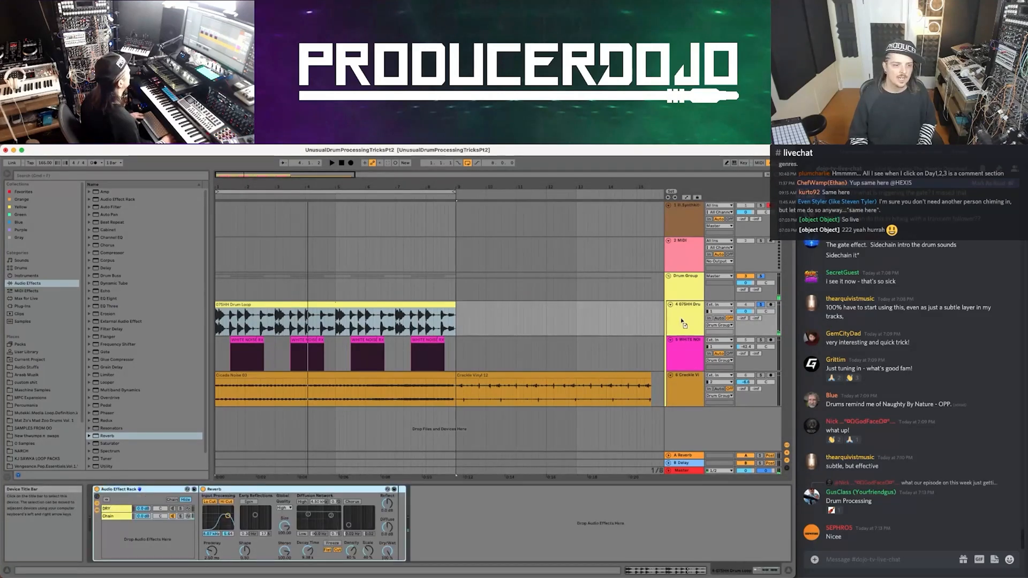
{"action": "key", "text": "super+v"}
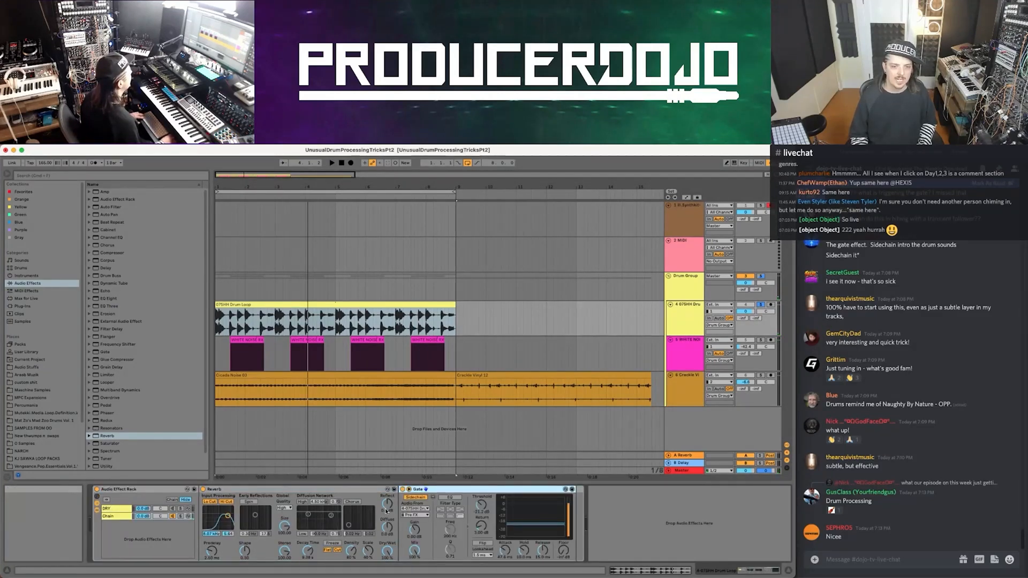
{"action": "key", "text": "space"}
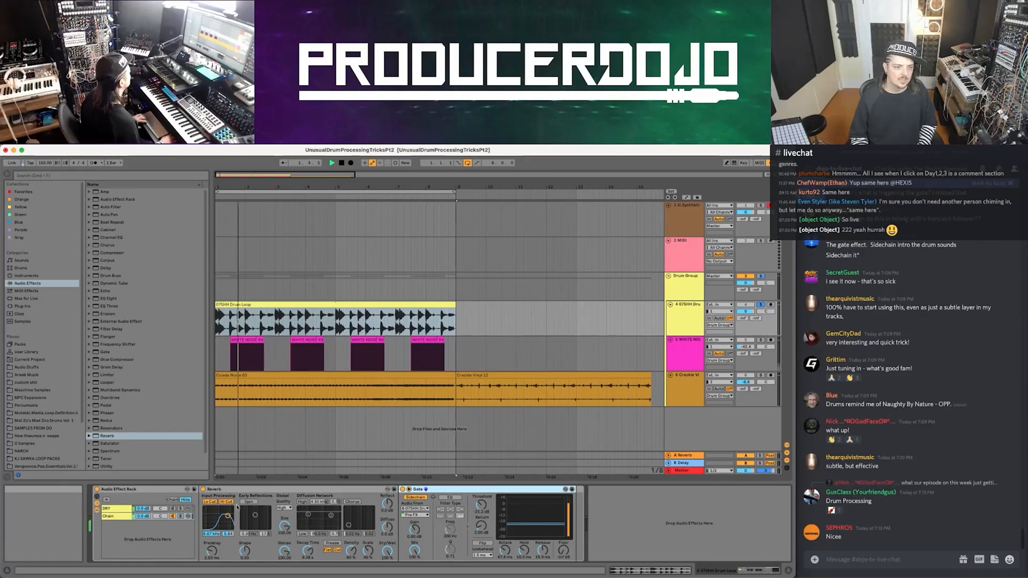
{"action": "left_click", "coordinate": [415, 515]}
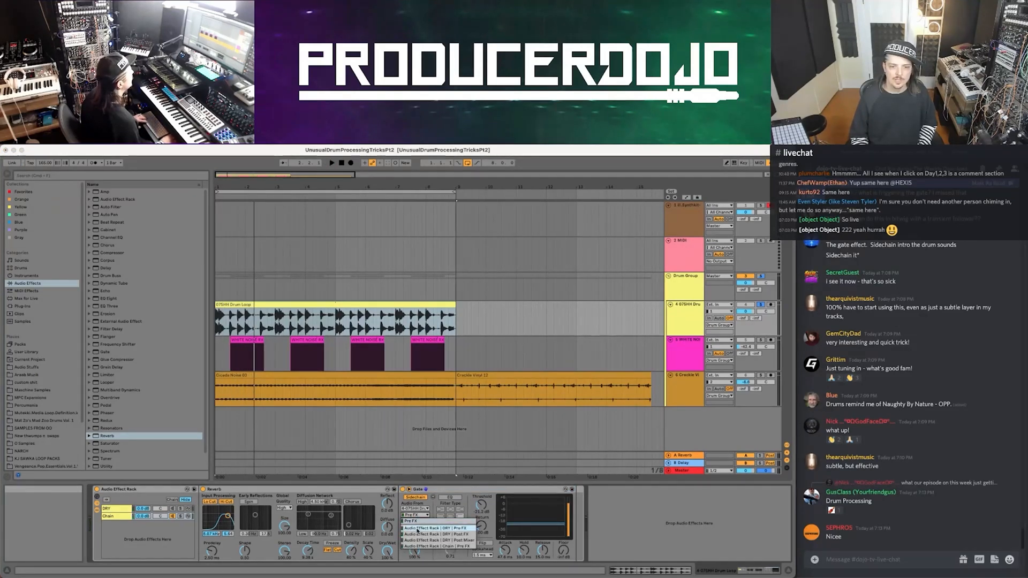
{"action": "left_click", "coordinate": [418, 530]}
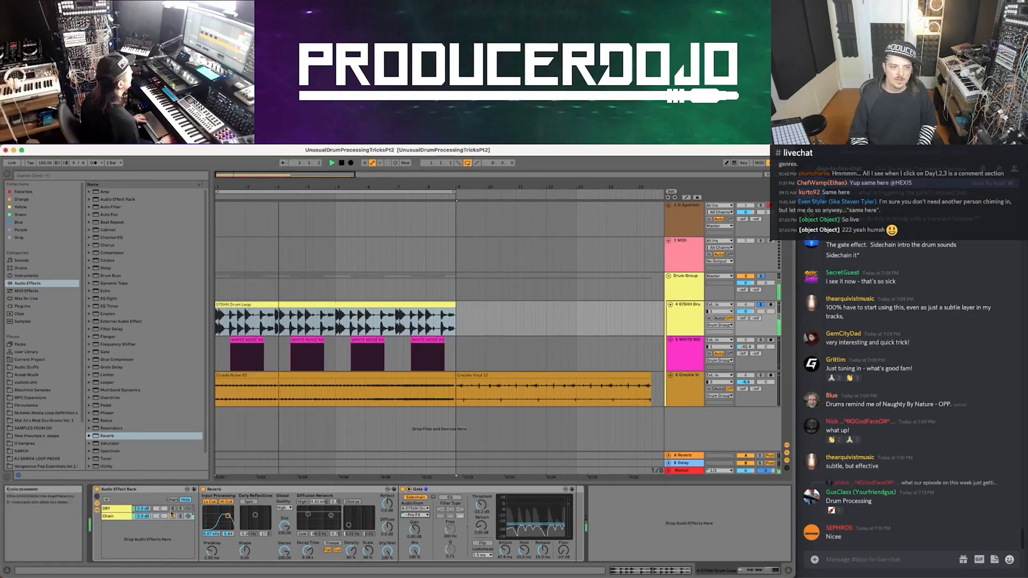
Lower the Reverb chain's volume and shorten the Gate's Release while the loop plays.
{"action": "left_click_drag", "start_coordinate": [143, 516], "coordinate": [143, 536]}
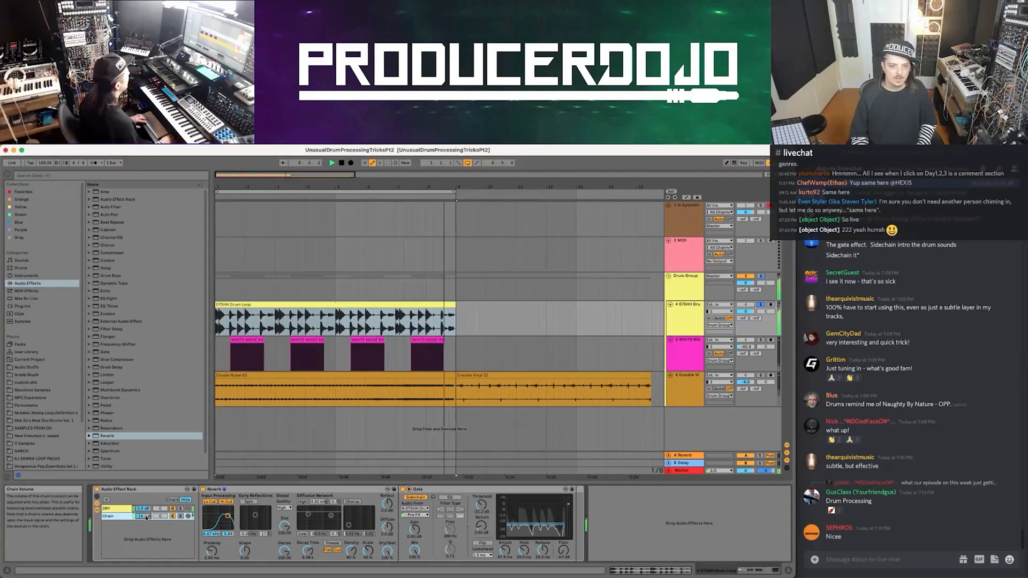
{"action": "mouse_move", "coordinate": [543, 550]}
{"action": "left_mouse_down"}
{"action": "mouse_move", "coordinate": [543, 538]}
{"action": "mouse_move", "coordinate": [505, 576]}
{"action": "mouse_move", "coordinate": [540, 546]}
{"action": "mouse_move", "coordinate": [540, 560]}
{"action": "left_mouse_up"}
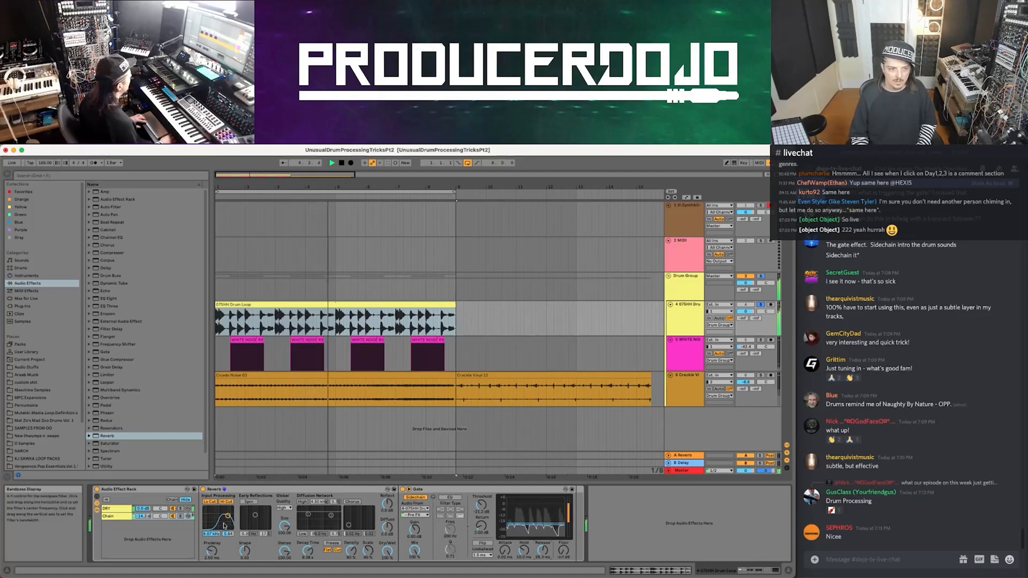
{"action": "scroll", "coordinate": [117, 275], "scroll_direction": "down", "scroll_amount": 1}
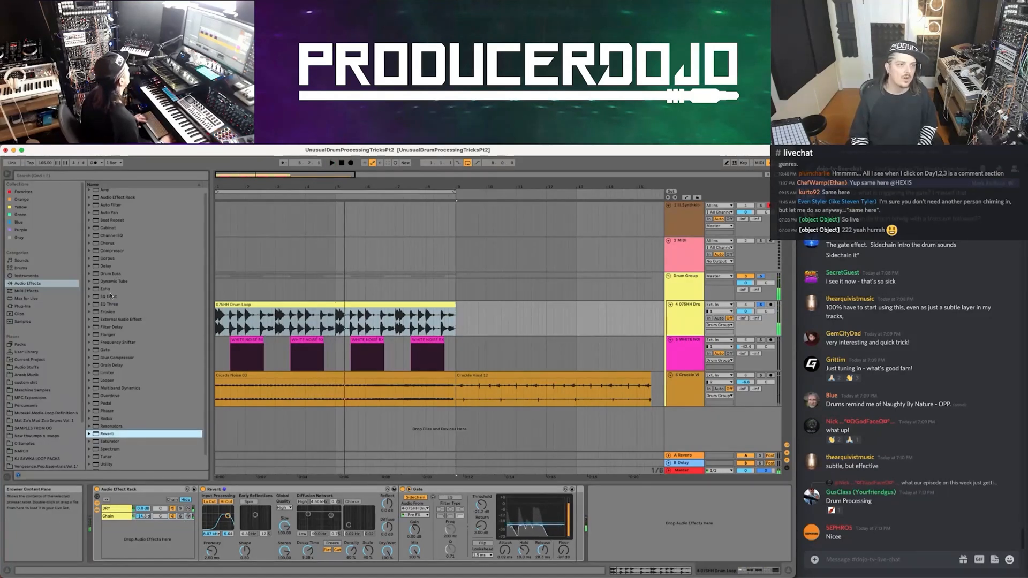
Add an EQ Eight after the Gate in the Reverb chain, play the loop and rebalance that chain's volume.
{"action": "left_click", "coordinate": [110, 295]}
{"action": "left_click_drag", "start_coordinate": [111, 296], "coordinate": [724, 535]}
{"action": "key", "text": "space"}
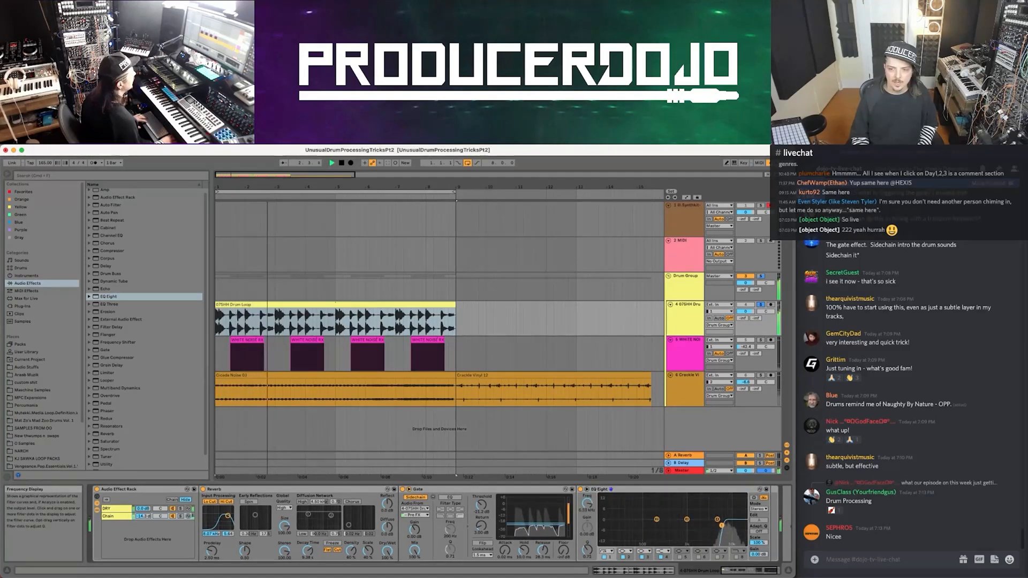
{"action": "left_click_drag", "start_coordinate": [143, 516], "coordinate": [142, 509]}
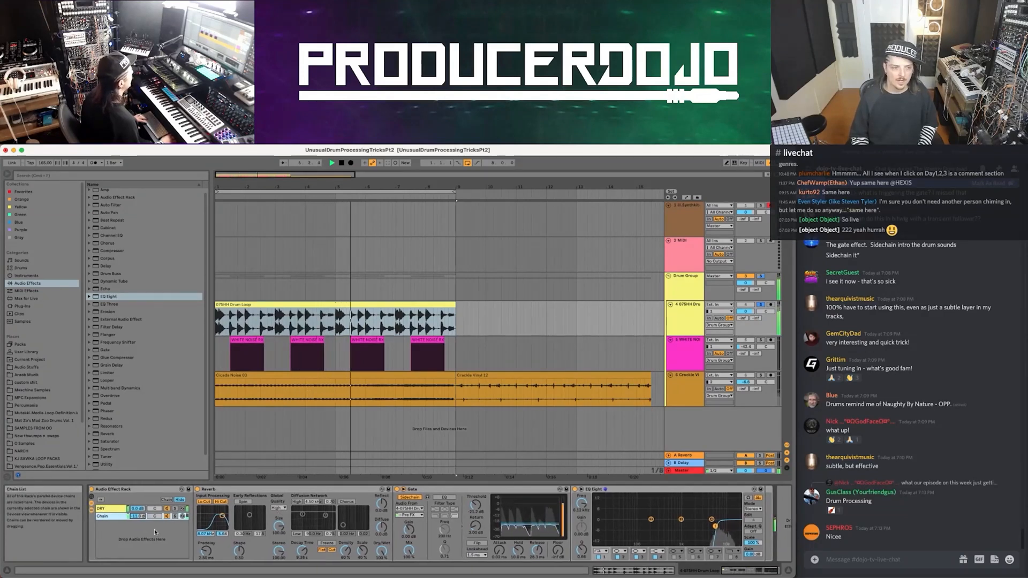
{"action": "left_click_drag", "start_coordinate": [139, 520], "coordinate": [138, 515]}
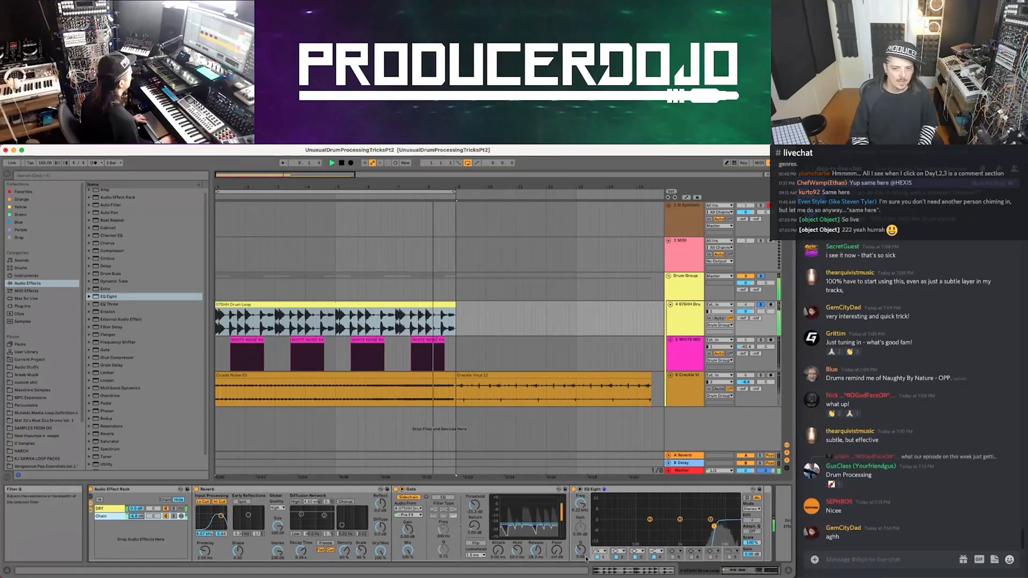
Fine-tune the Threshold and Release of the sidechained Gate behind the Reverb while listening to the loop.
{"action": "left_click_drag", "start_coordinate": [538, 559], "coordinate": [538, 557]}
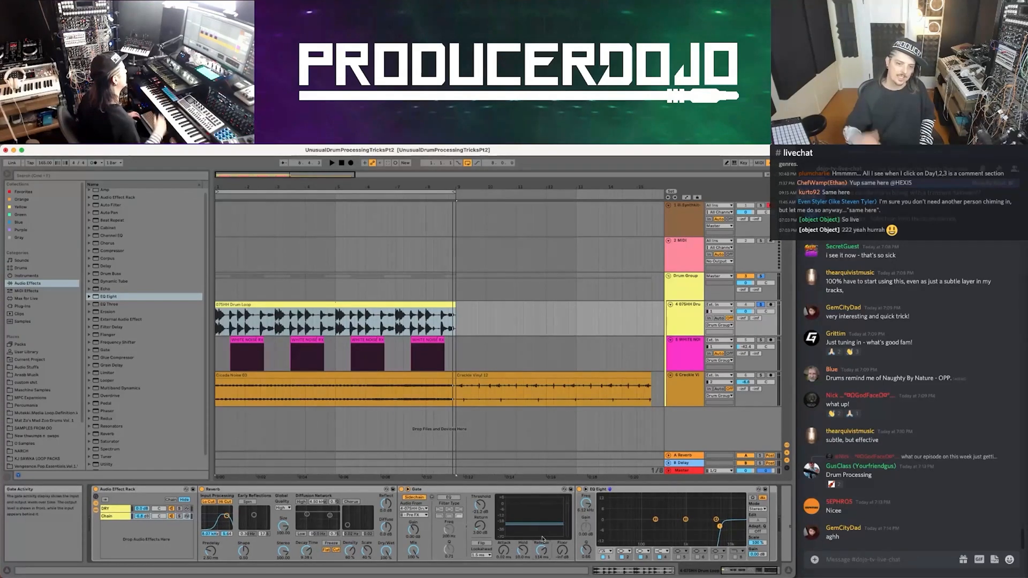
{"action": "key", "text": "space"}
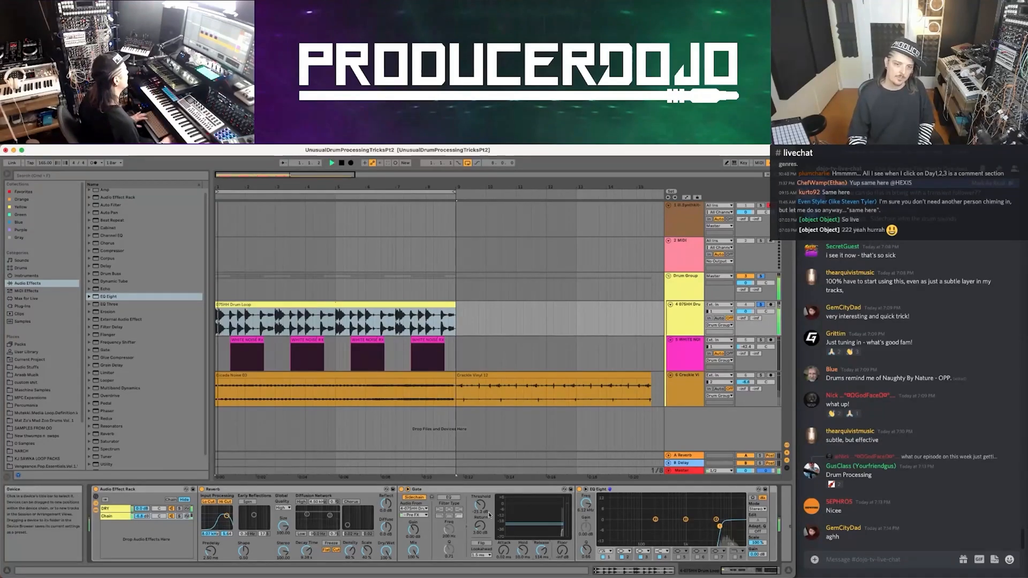
{"action": "left_click_drag", "start_coordinate": [480, 505], "coordinate": [480, 499]}
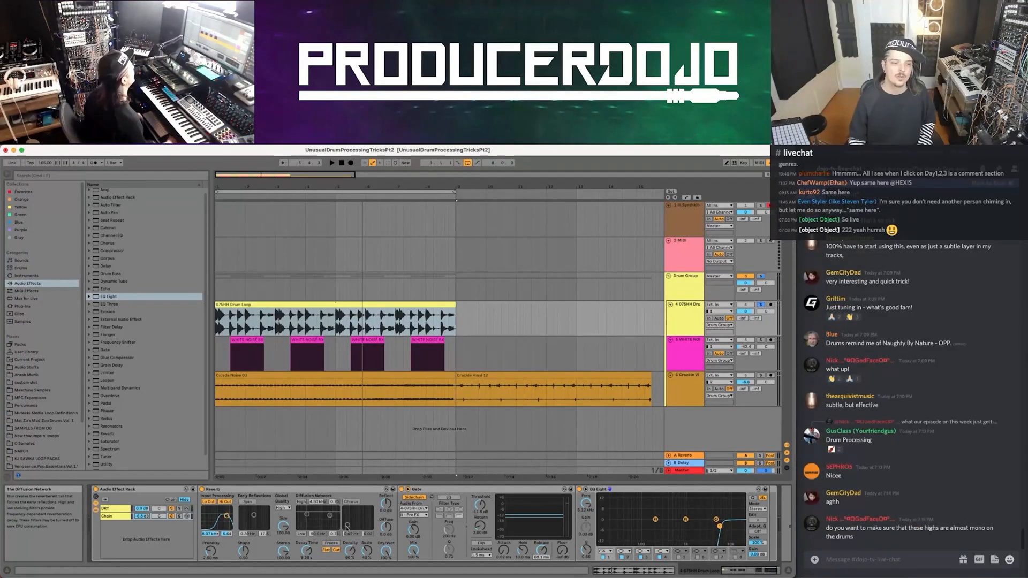
{"action": "scroll", "coordinate": [377, 518], "scroll_direction": "right", "scroll_amount": 1}
{"action": "key", "text": "space"}
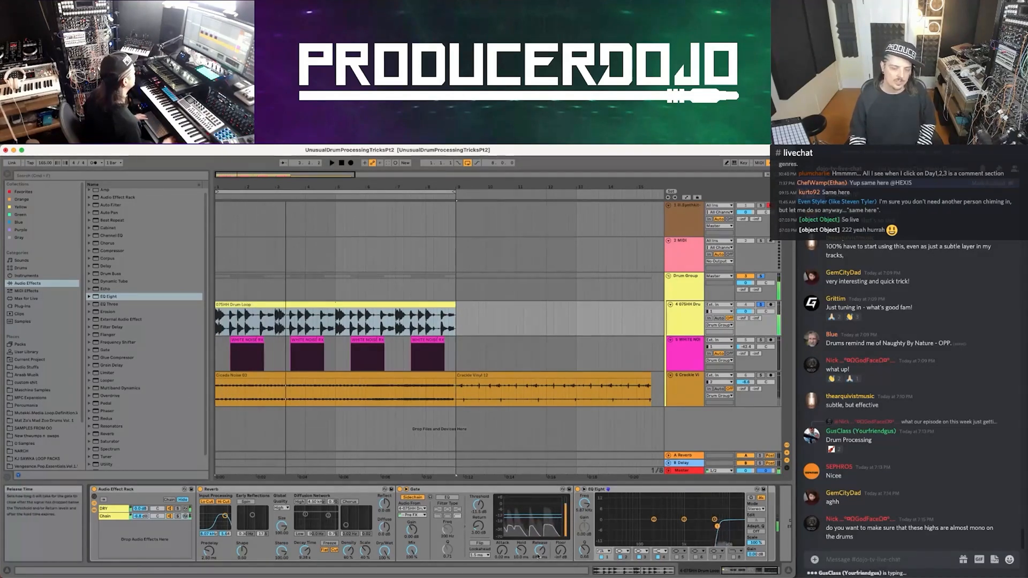
{"action": "left_click_drag", "start_coordinate": [540, 550], "coordinate": [540, 545]}
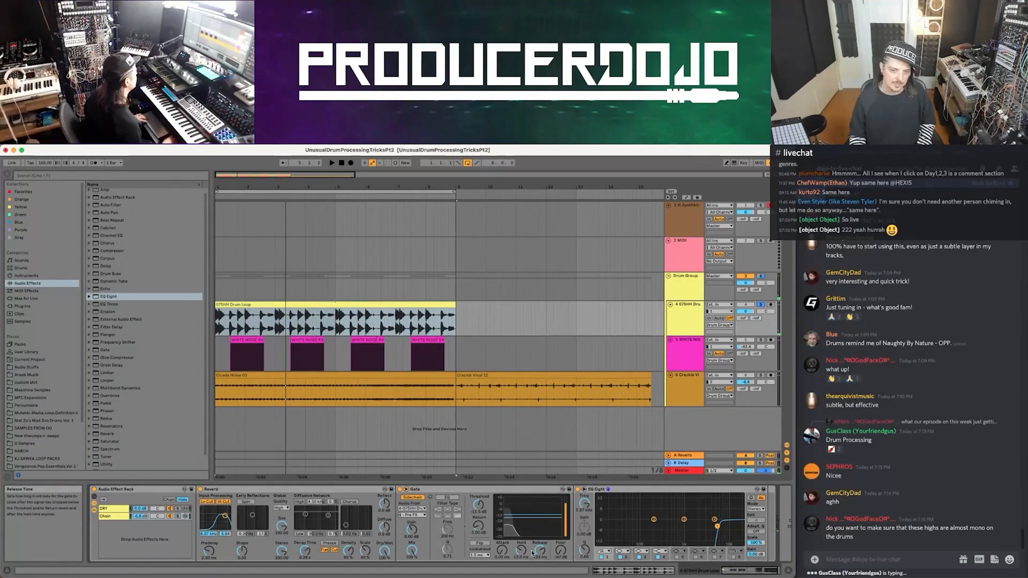
{"action": "key", "text": "space"}
{"action": "left_click_drag", "start_coordinate": [536, 554], "coordinate": [535, 532]}
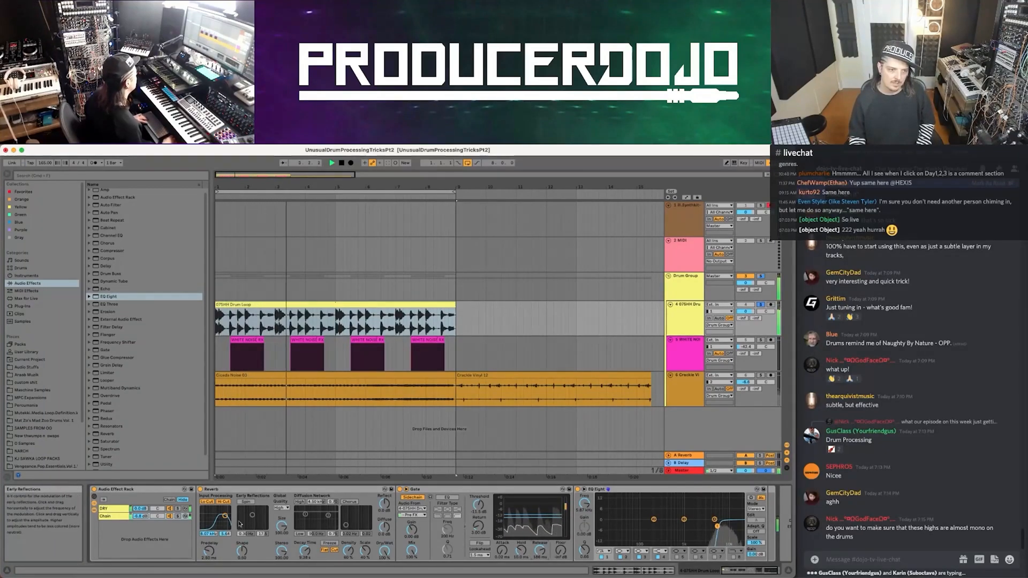
Readjust the Reverb chain's volume and compare the loop with the Audio Effect Rack bypassed and re-enabled.
{"action": "left_click_drag", "start_coordinate": [141, 516], "coordinate": [146, 517]}
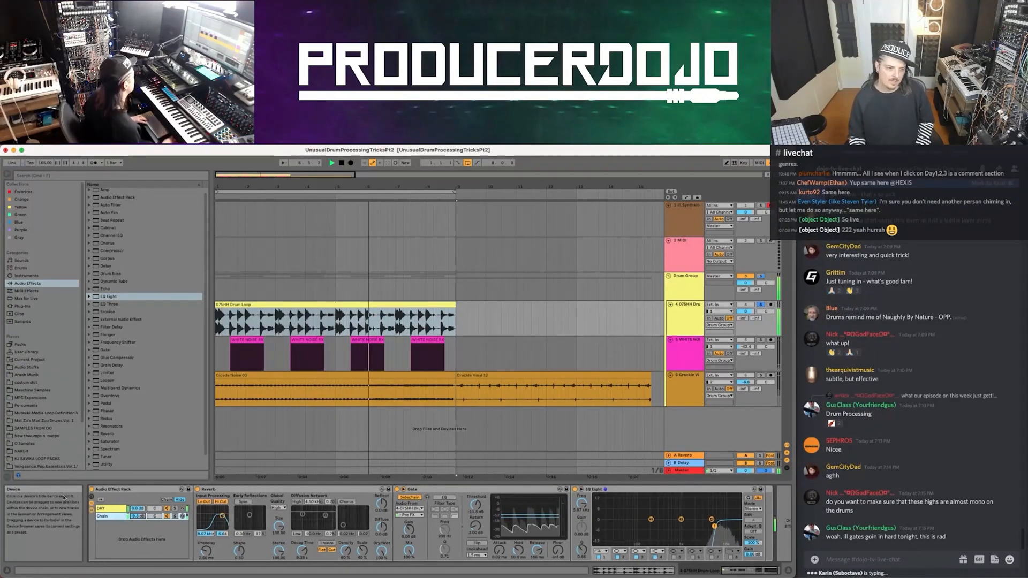
{"action": "left_click", "coordinate": [98, 490]}
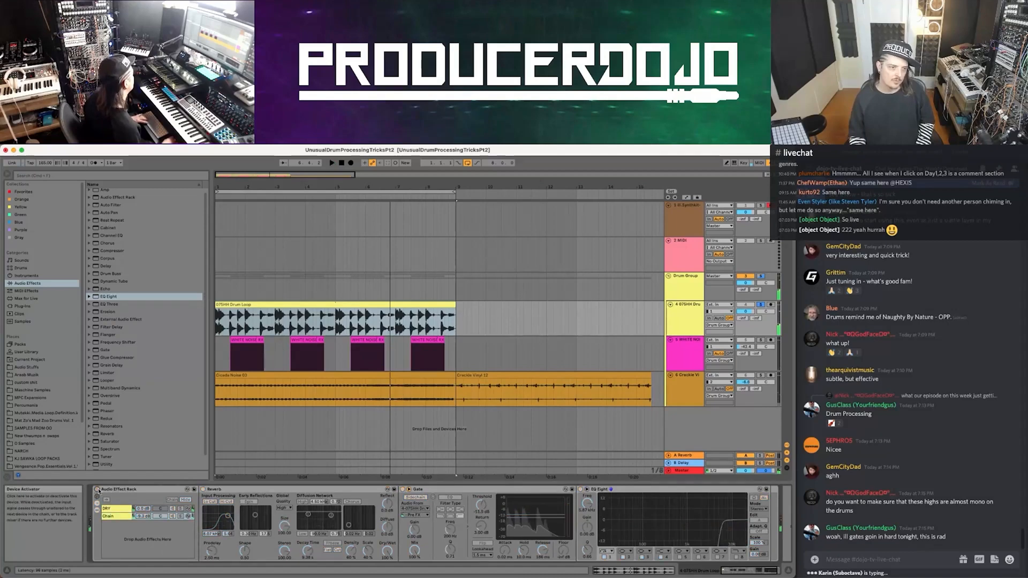
{"action": "key", "text": "space"}
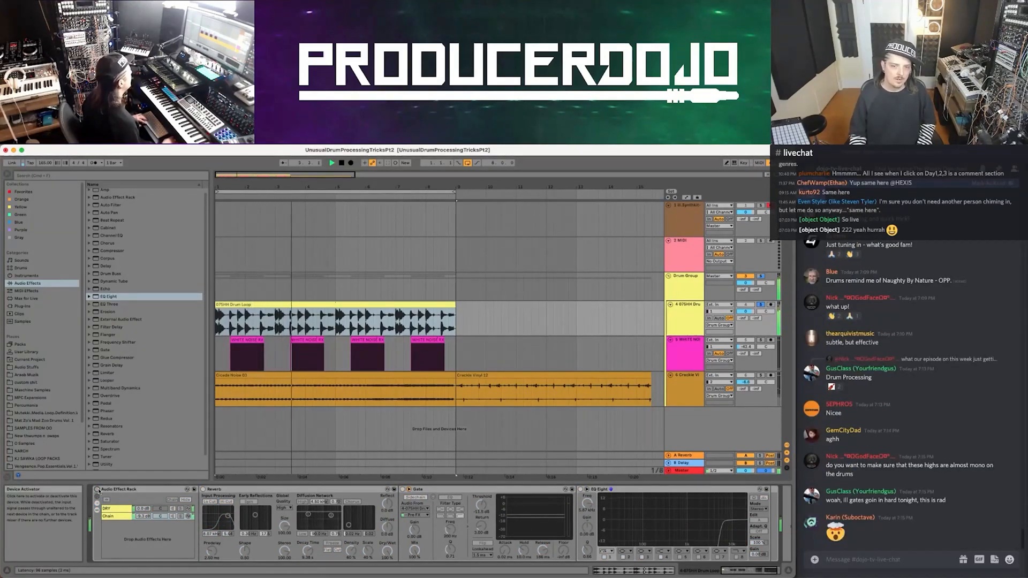
{"action": "left_click", "coordinate": [98, 490]}
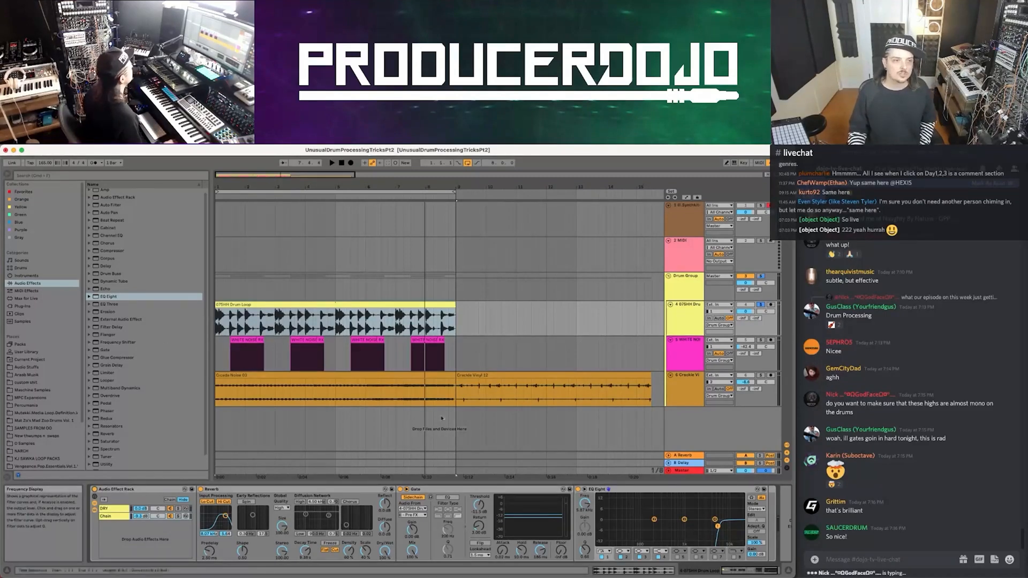
Switch the EQ Eight to M/S mode and low-cut the Side channel up to the high frequencies.
{"action": "left_click", "coordinate": [756, 508]}
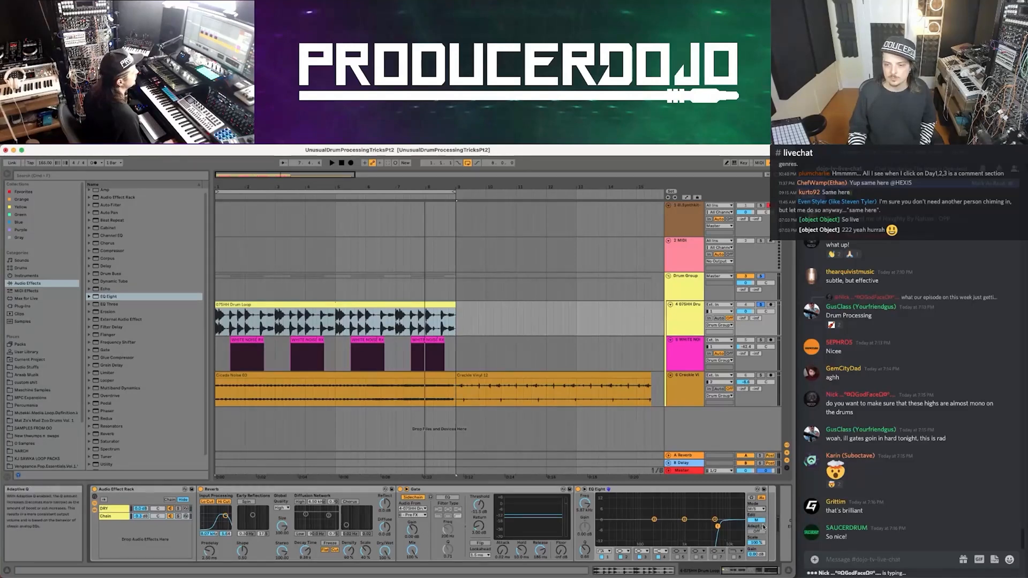
{"action": "left_click_drag", "start_coordinate": [720, 528], "coordinate": [740, 528]}
{"action": "left_click", "coordinate": [756, 520]}
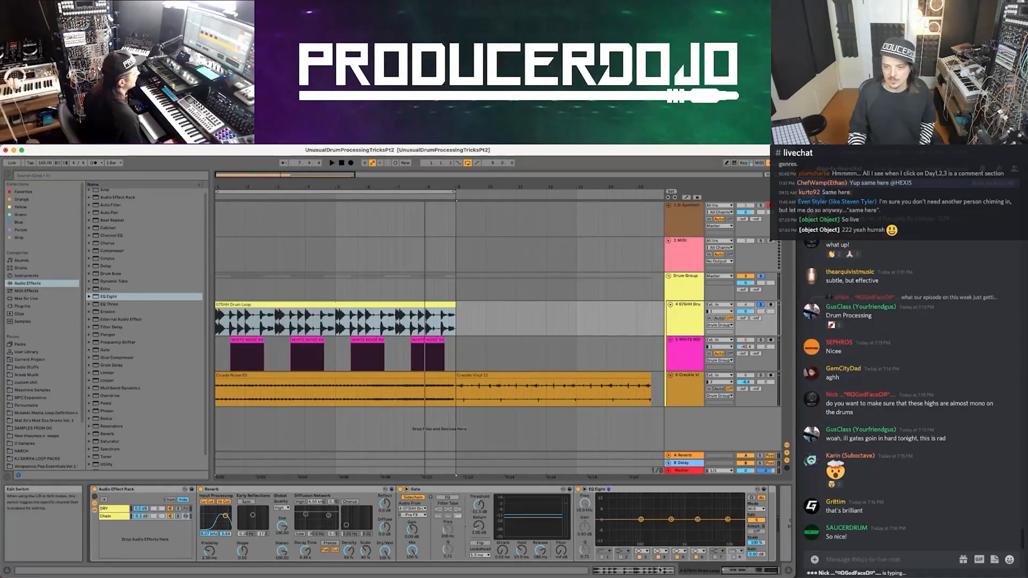
{"action": "left_click", "coordinate": [600, 558]}
{"action": "left_click_drag", "start_coordinate": [691, 523], "coordinate": [722, 524]}
{"action": "key", "text": "space"}
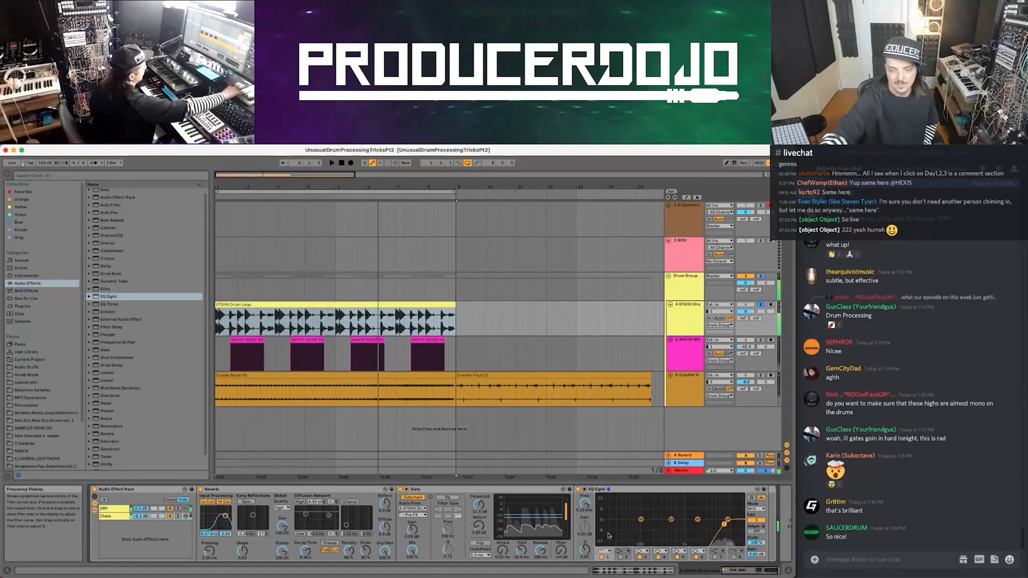
Hide the rack's devices and chain list and add an Erosion device after the rack on the drum loop track.
{"action": "scroll", "coordinate": [163, 494], "scroll_direction": "right", "scroll_amount": 1}
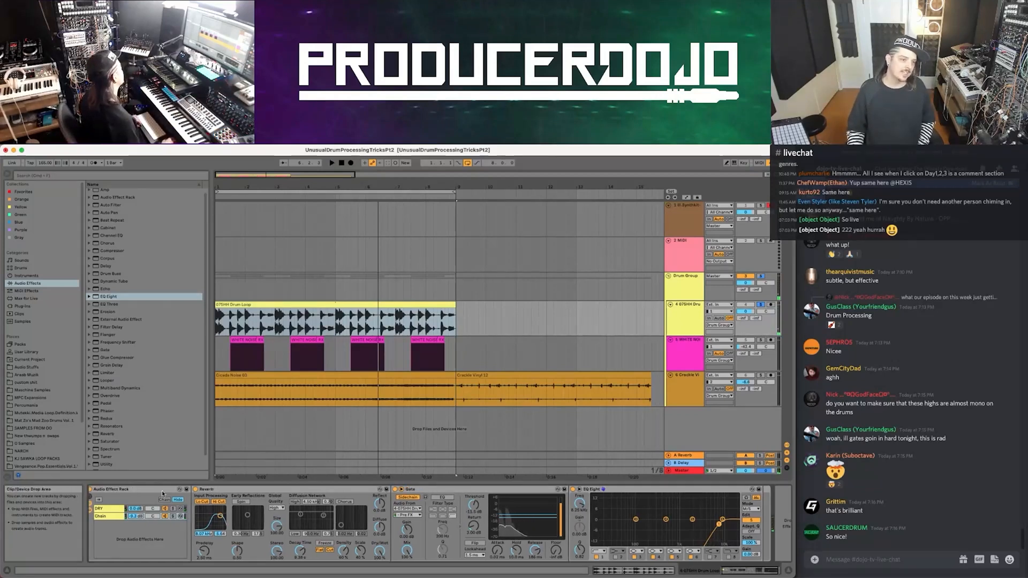
{"action": "scroll", "coordinate": [163, 494], "scroll_direction": "left", "scroll_amount": 1}
{"action": "left_click", "coordinate": [96, 504]}
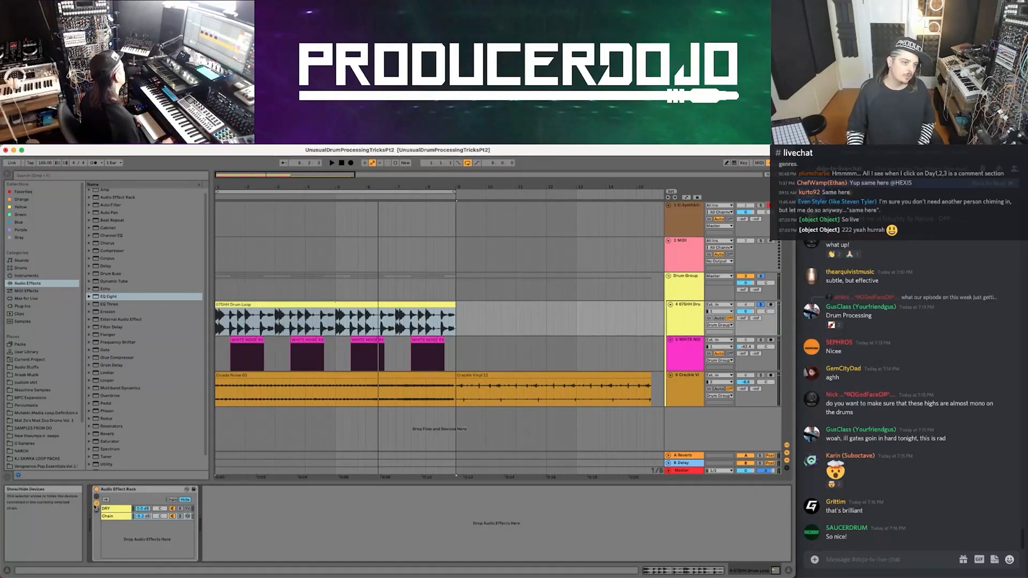
{"action": "left_click", "coordinate": [97, 508]}
{"action": "left_click_drag", "start_coordinate": [116, 314], "coordinate": [166, 517]}
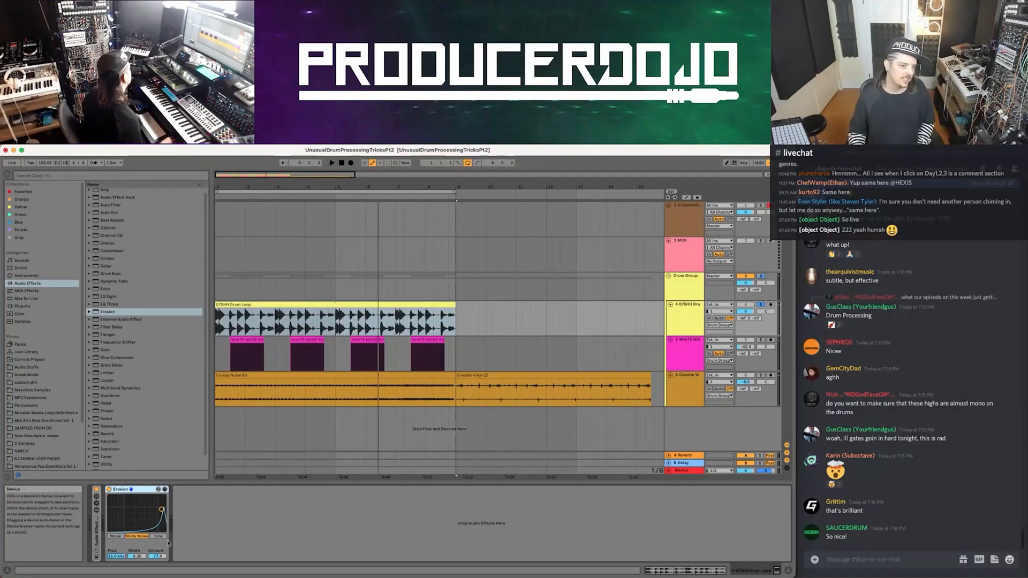
Push Erosion's Amount up to hear its Wide Noise effect, and reduce it to a subtle level during playback.
{"action": "left_click_drag", "start_coordinate": [159, 554], "coordinate": [158, 530]}
{"action": "key", "text": "space"}
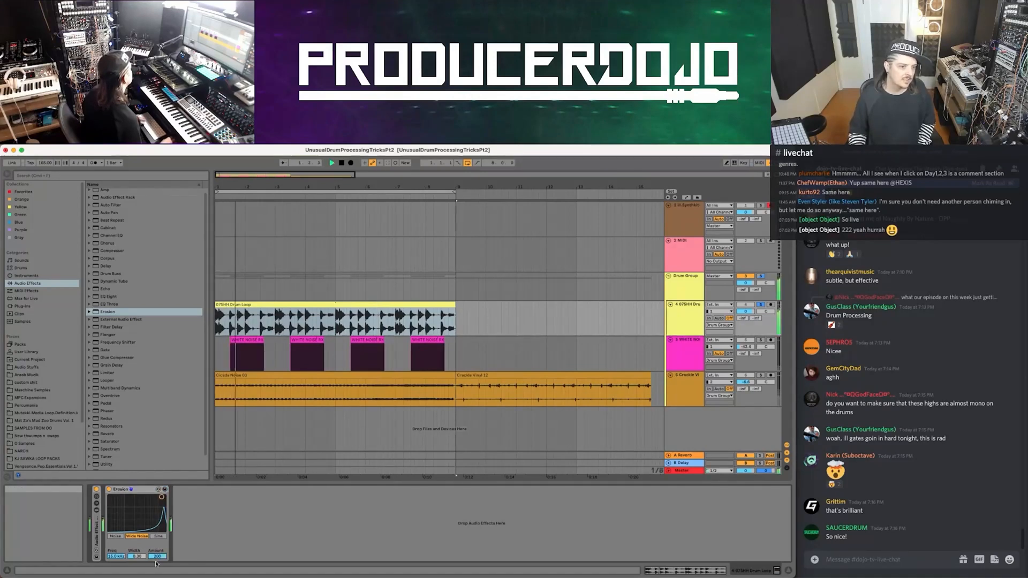
{"action": "left_click_drag", "start_coordinate": [159, 554], "coordinate": [135, 562]}
{"action": "key", "text": "space"}
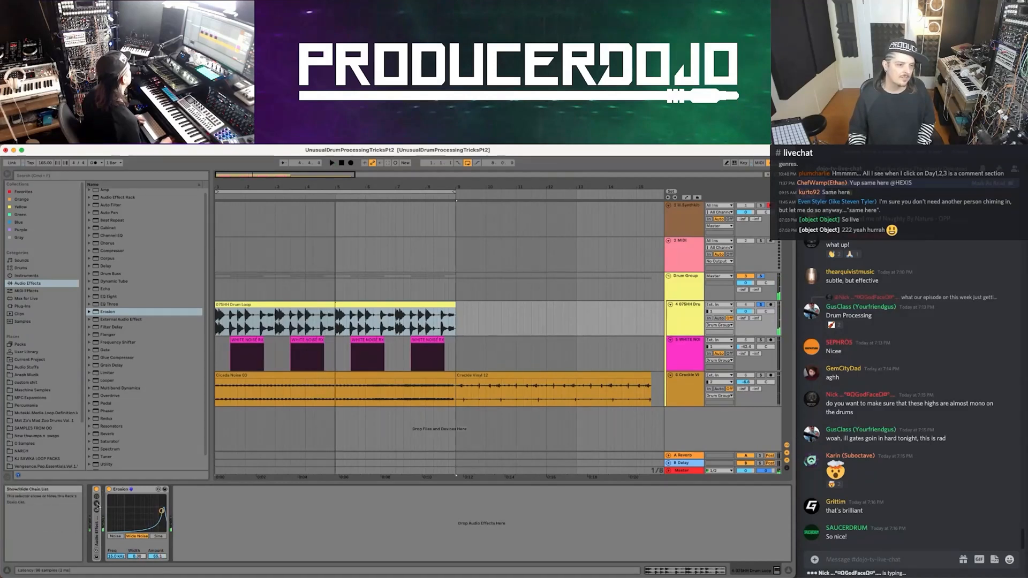
Show the rack's chains and devices again and compare the drum loop with the processing bypassed and re-enabled.
{"action": "left_click", "coordinate": [97, 495]}
{"action": "key", "text": "space"}
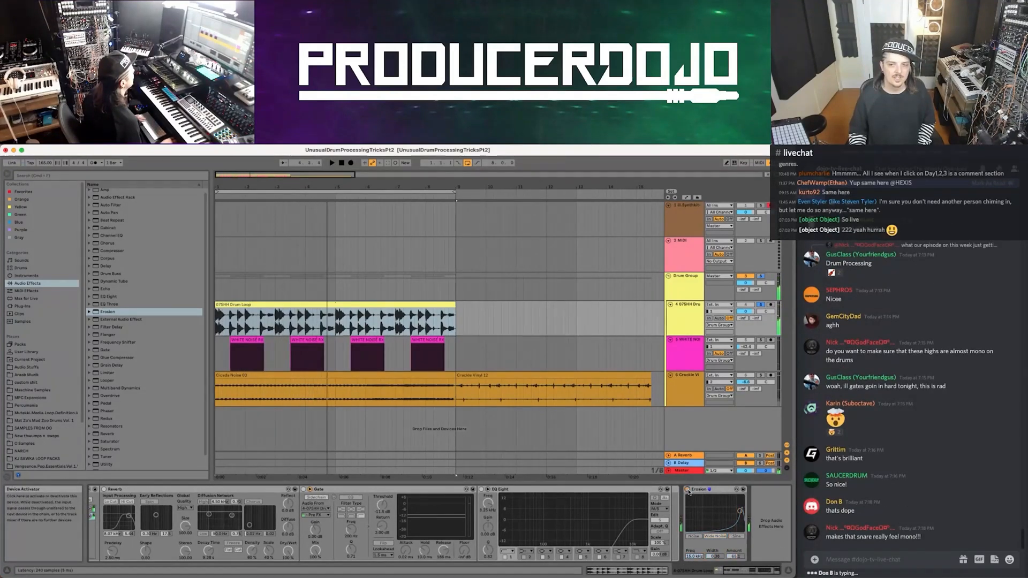
{"action": "left_click", "coordinate": [94, 490]}
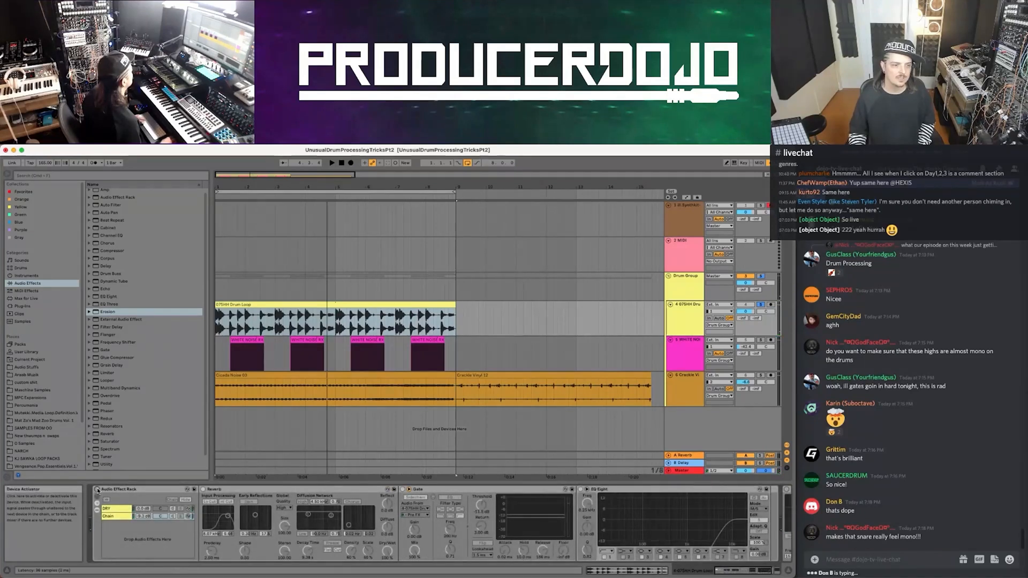
{"action": "left_click", "coordinate": [98, 490]}
{"action": "key", "text": "space"}
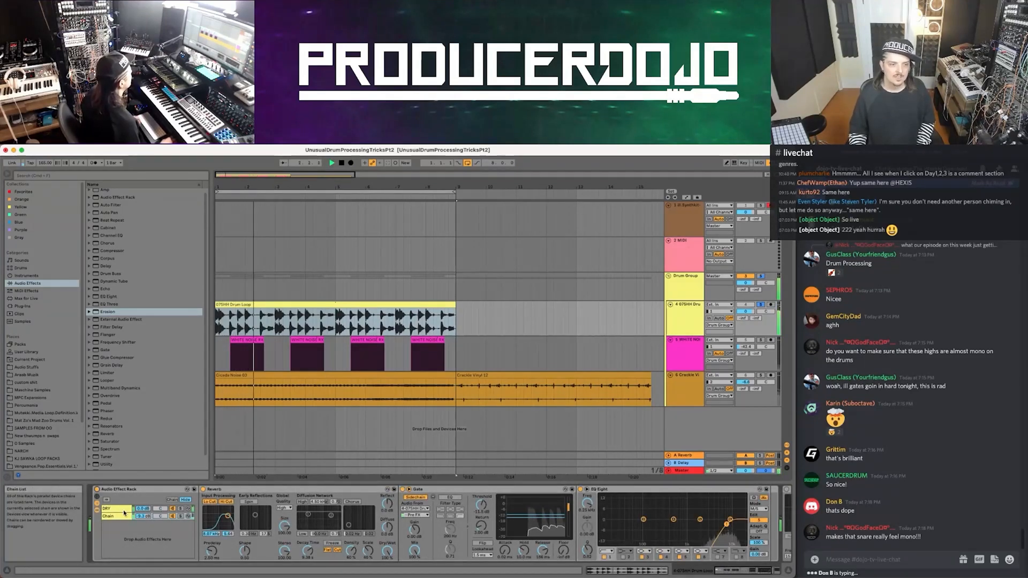
Raise the Reverb chain's volume and replay the loop to judge the gated reverb.
{"action": "left_click_drag", "start_coordinate": [143, 516], "coordinate": [143, 501]}
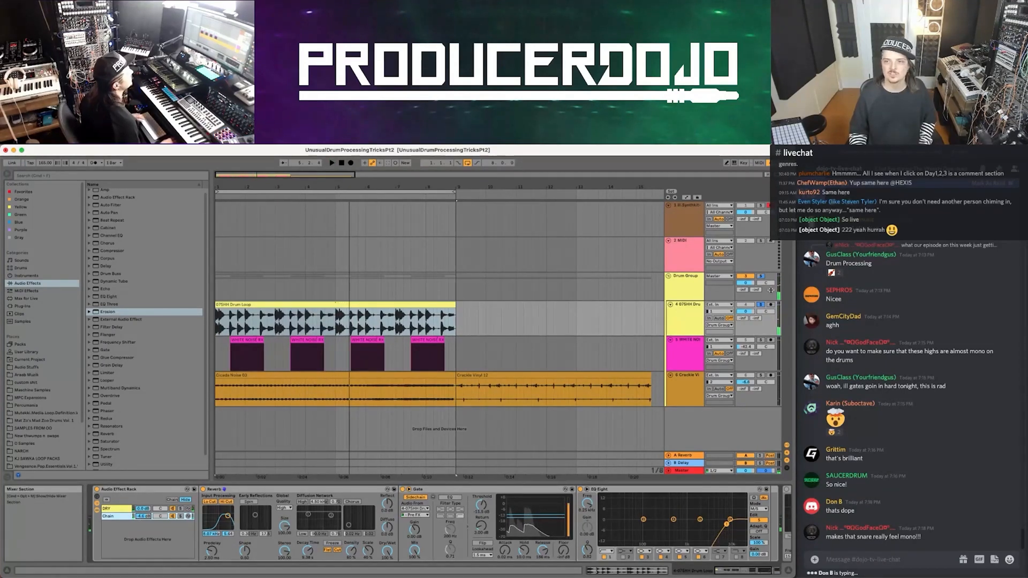
{"action": "key", "text": "space"}
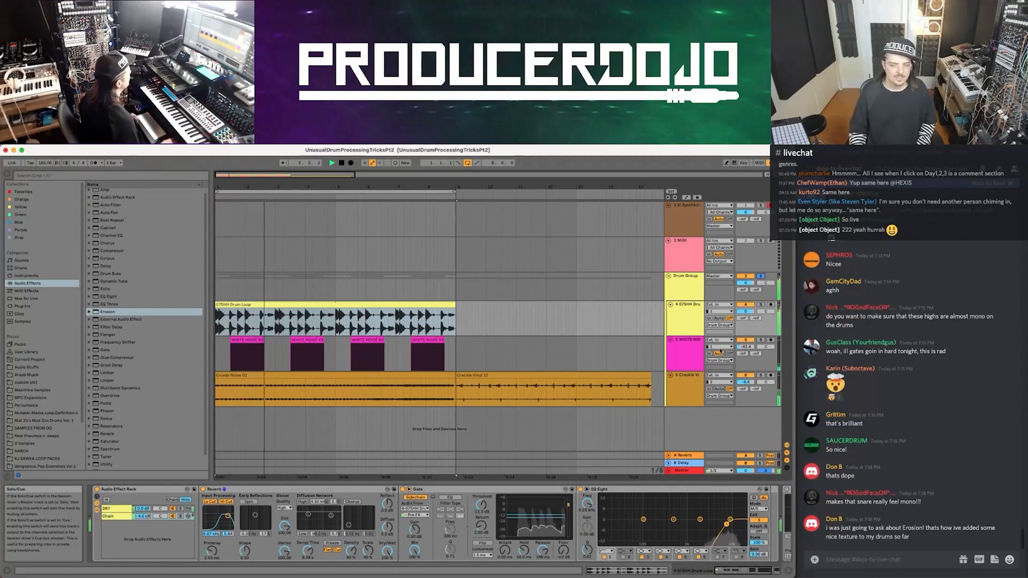
{"action": "key", "text": "Return"}
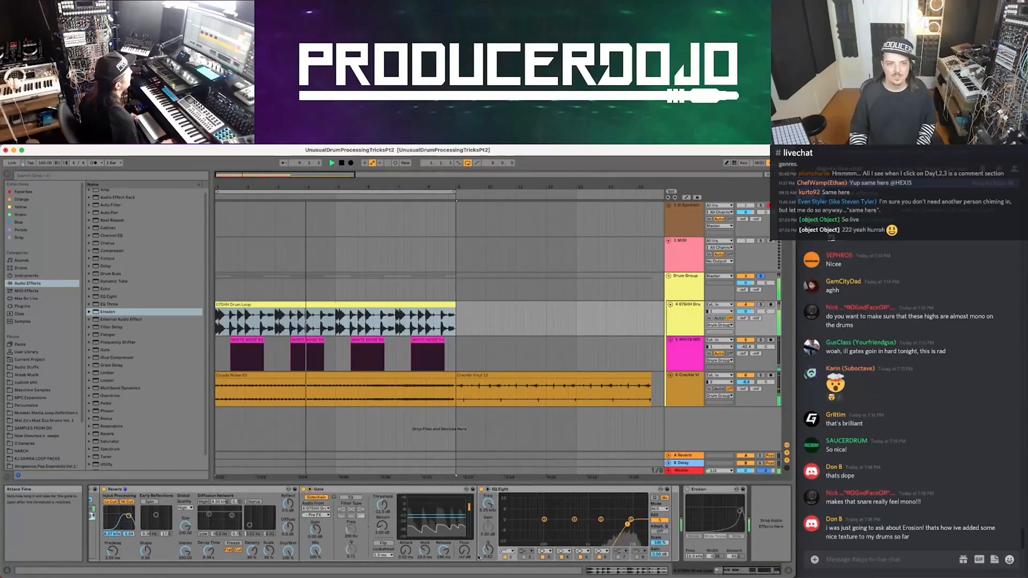
Delete the Frequency Shifter from the White Noise track and play the arrangement.
{"action": "left_click", "coordinate": [743, 352]}
{"action": "key", "text": "space"}
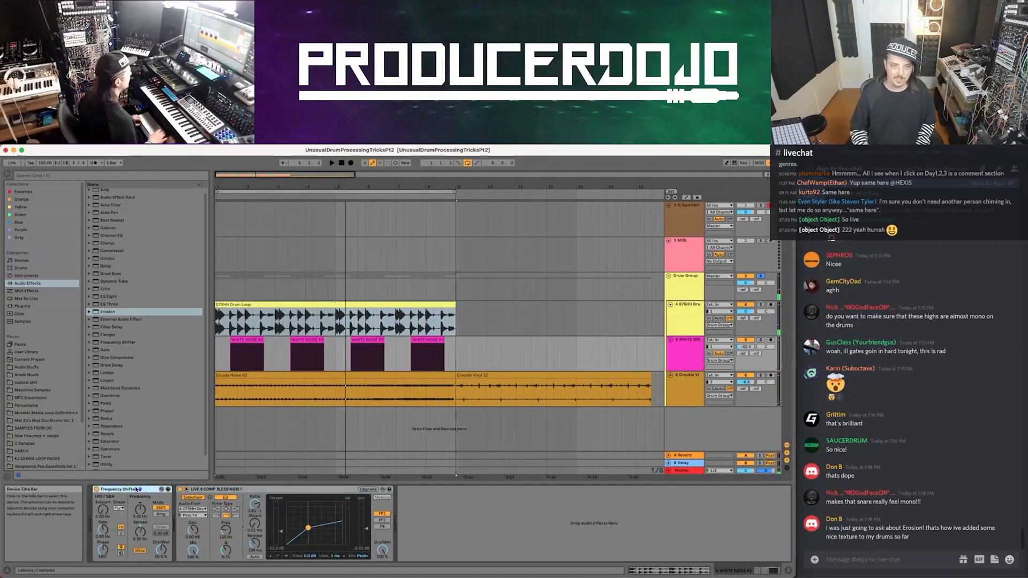
{"action": "left_click", "coordinate": [136, 489]}
{"action": "key", "text": "Delete"}
{"action": "key", "text": "space"}
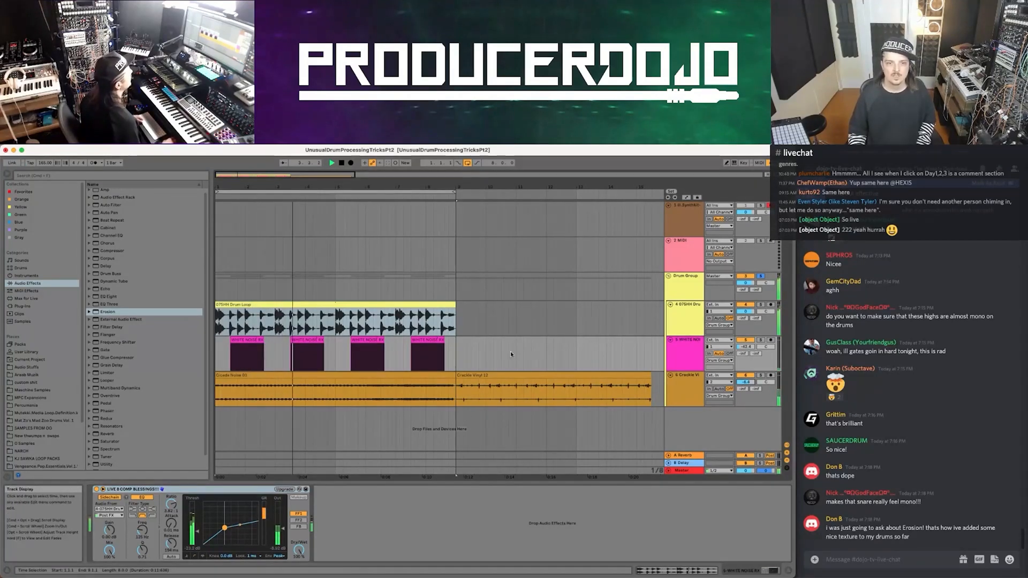
Extend the Crackle Vinyl 12 clip back to the arrangement's start and add an EQ Eight with a low cut to its track.
{"action": "left_click_drag", "start_coordinate": [460, 376], "coordinate": [199, 384]}
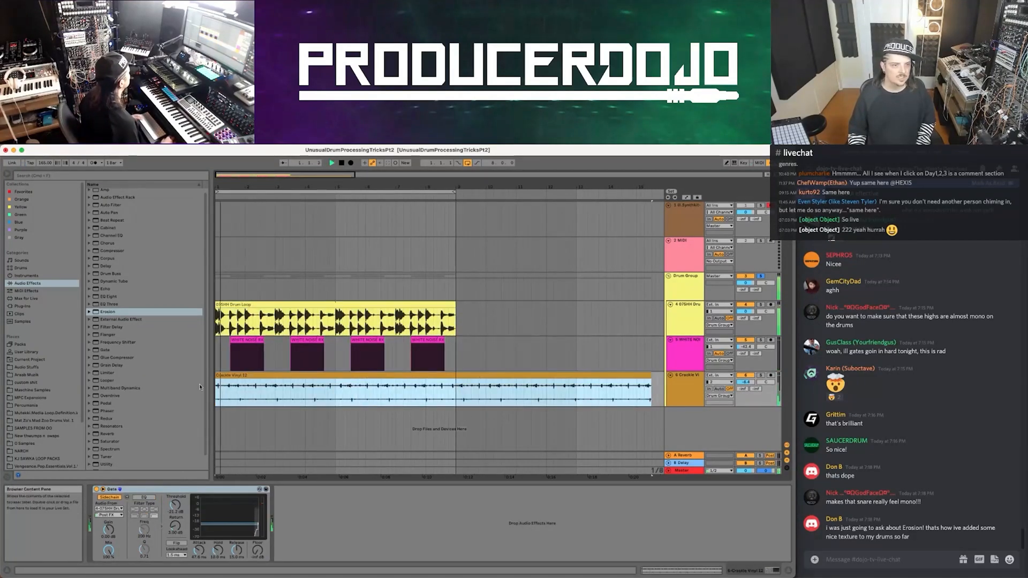
{"action": "left_click", "coordinate": [694, 387]}
{"action": "double_click", "coordinate": [108, 297]}
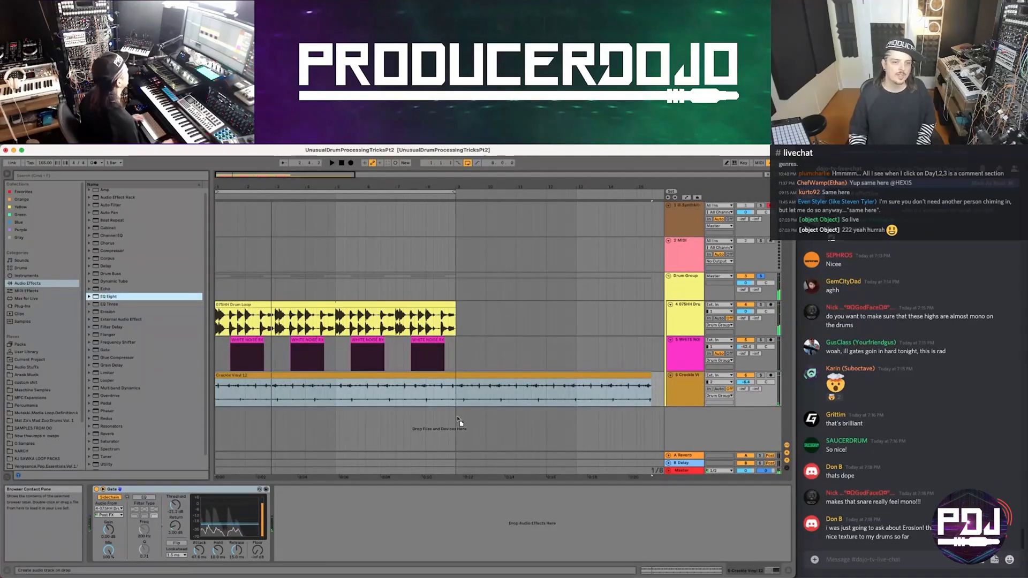
{"action": "left_click_drag", "start_coordinate": [346, 525], "coordinate": [371, 529]}
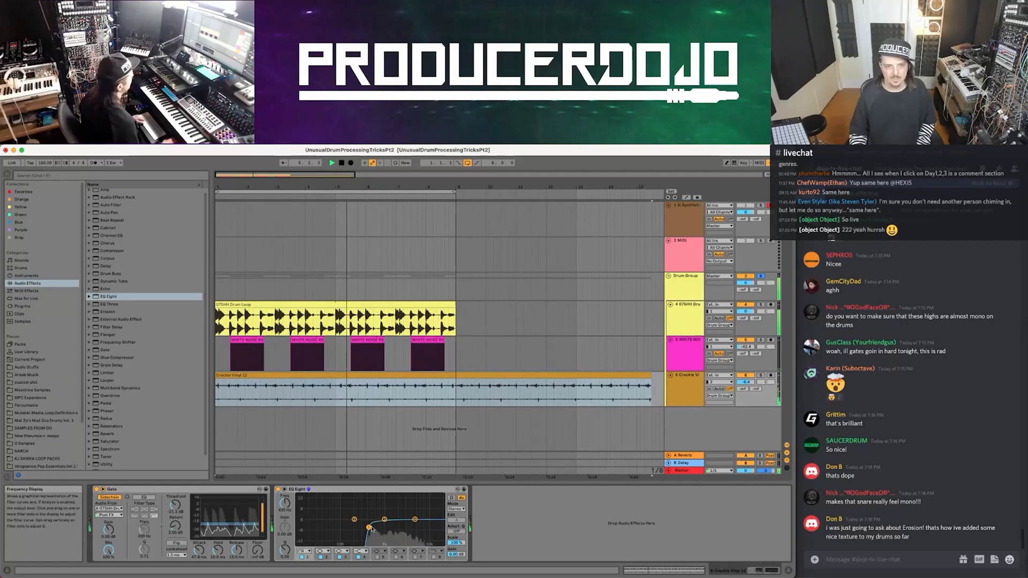